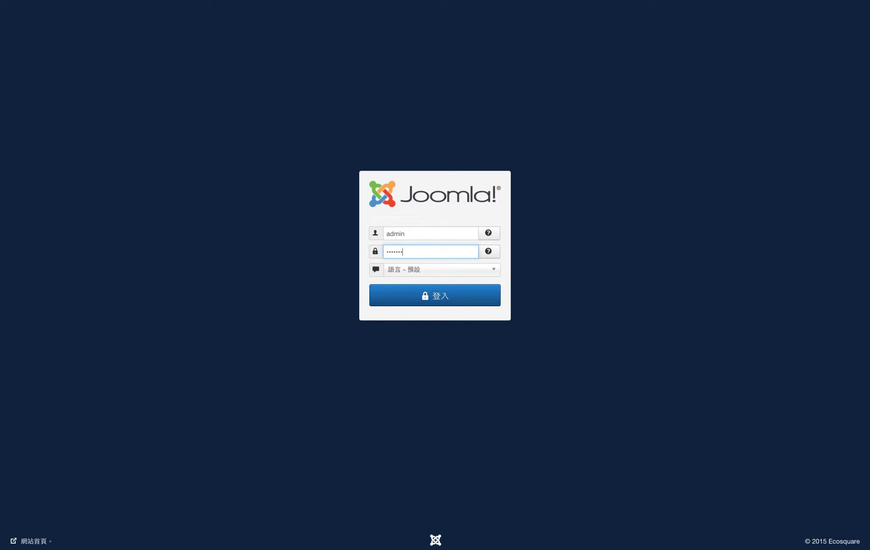
Log in to the Joomla administration with the entered credentials and open the HikaShop component.
click(432, 302)
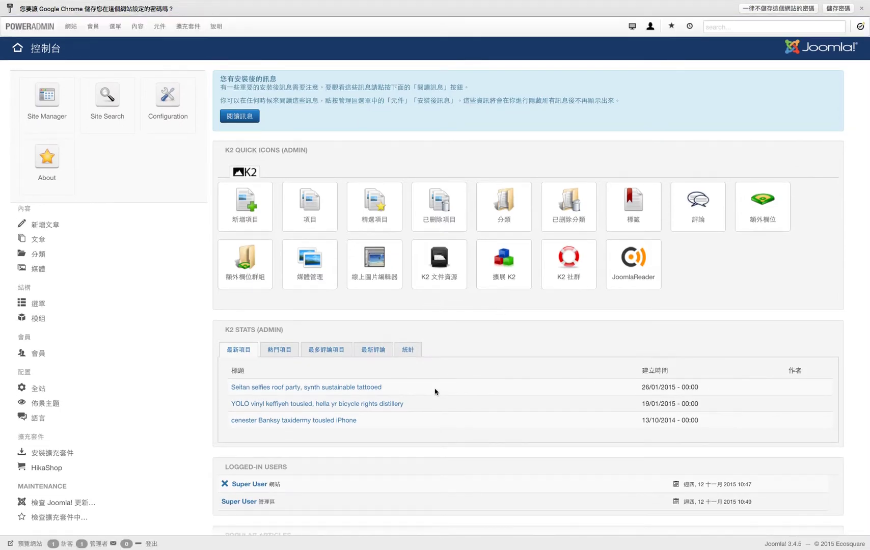
scroll(432, 395, down, 2)
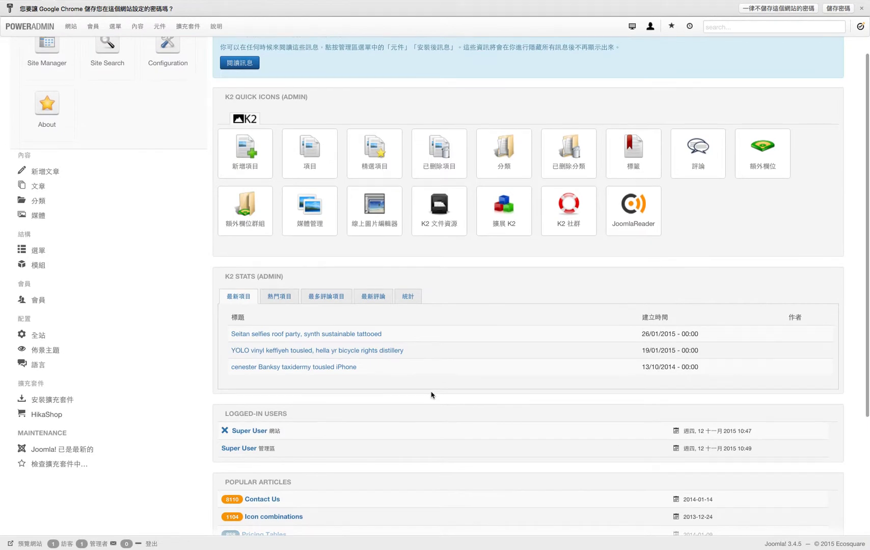
scroll(431, 394, up, 2)
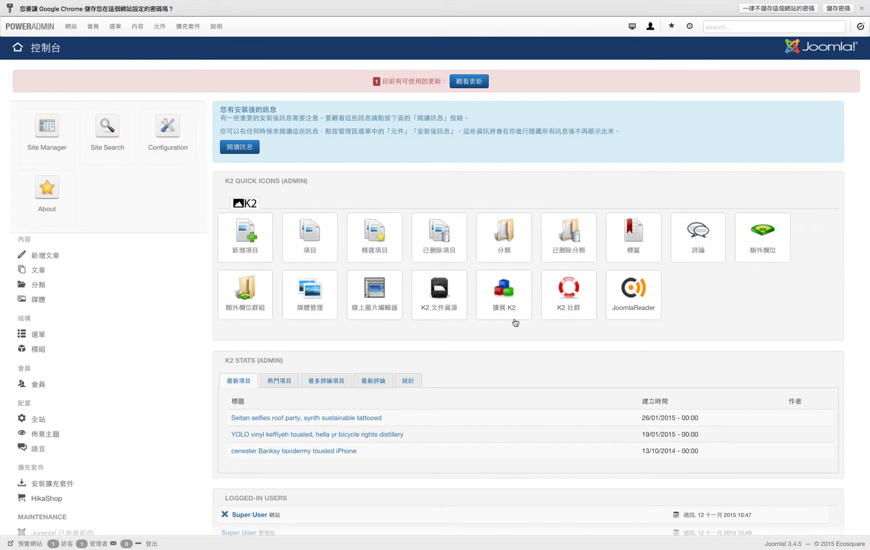
click(161, 28)
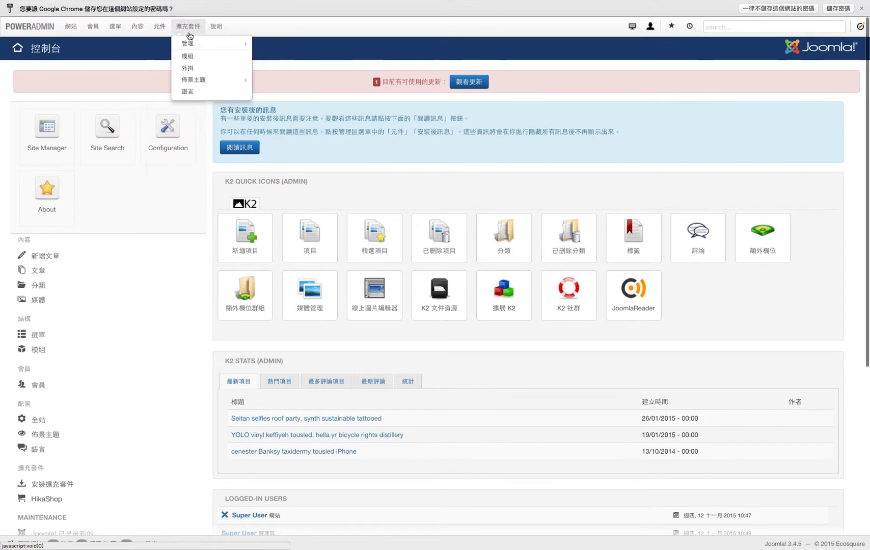
mouse_move(177, 98)
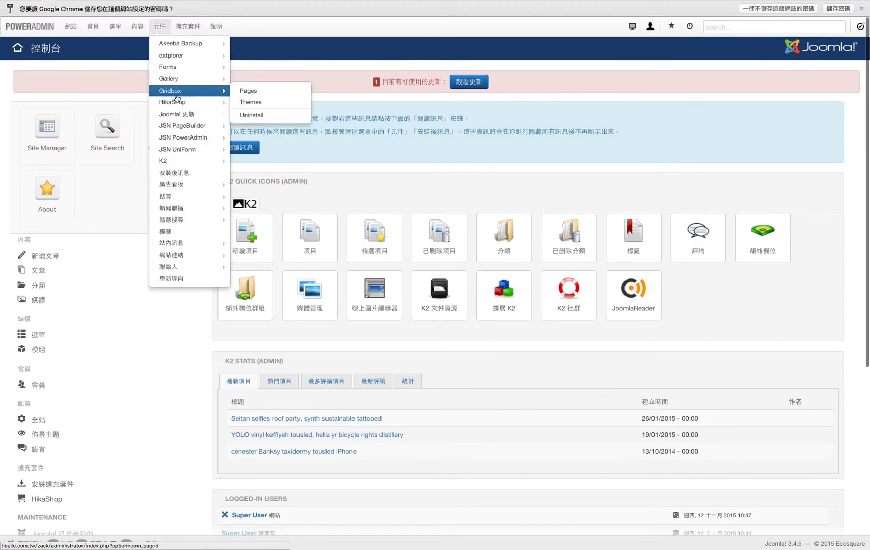
click(178, 105)
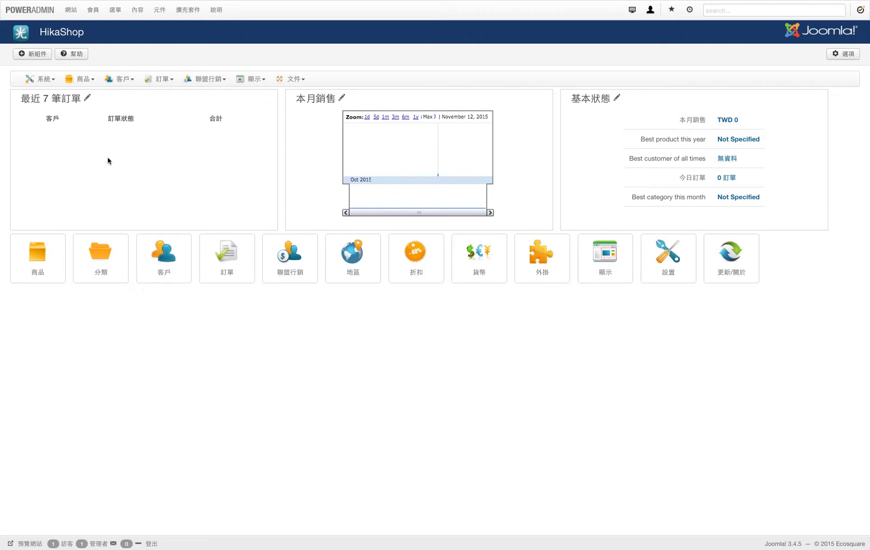
Start a new HikaShop product so that its blank product form is open.
click(91, 81)
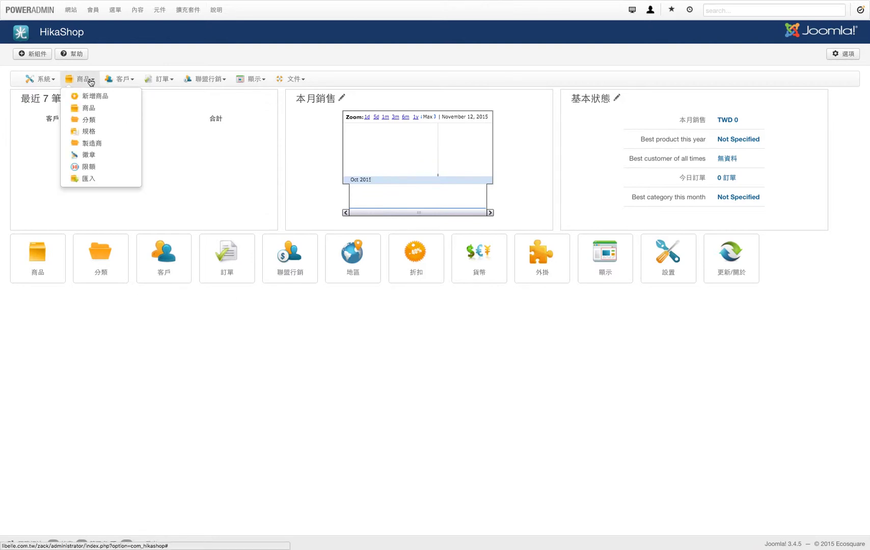
click(130, 99)
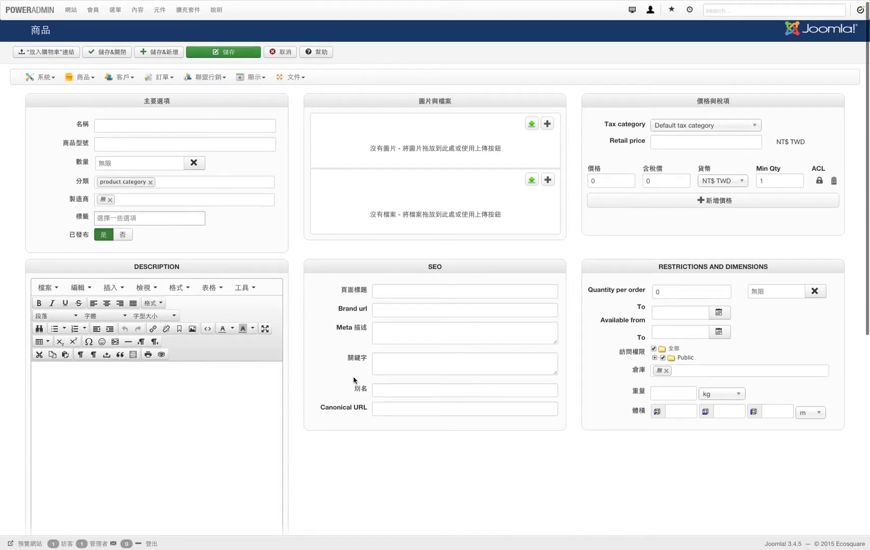
scroll(351, 377, down, 1)
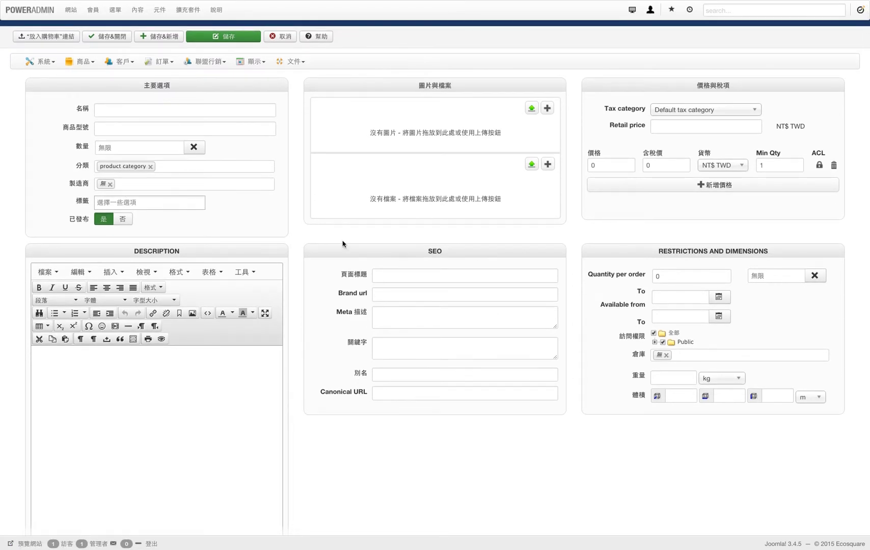
Enter 產品名稱 as the product name, U12345 as the product code and 4 as the quantity.
click(210, 109)
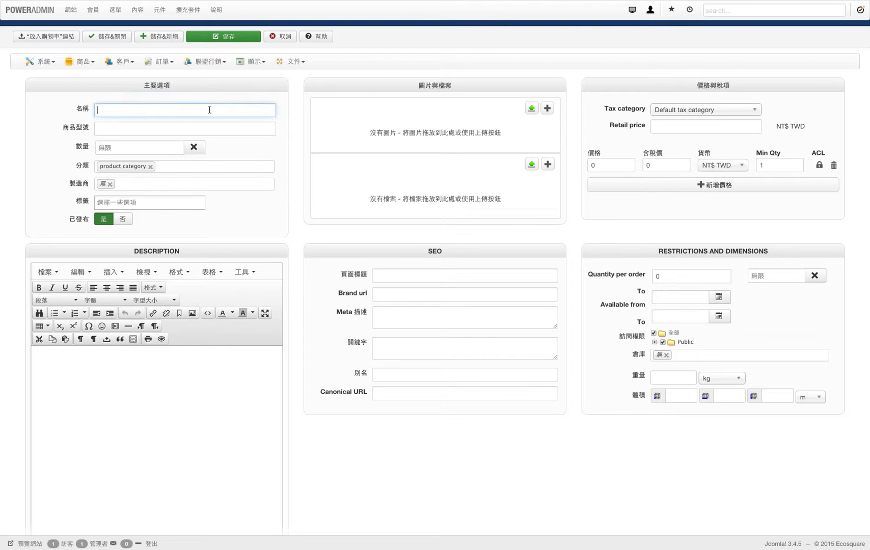
text(產品名稱)
click(204, 124)
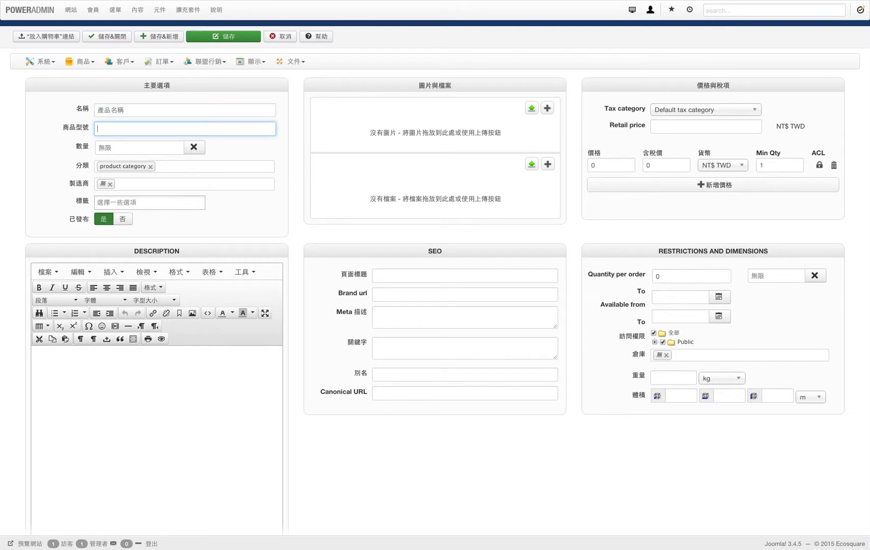
text(U12345)
double_click(156, 147)
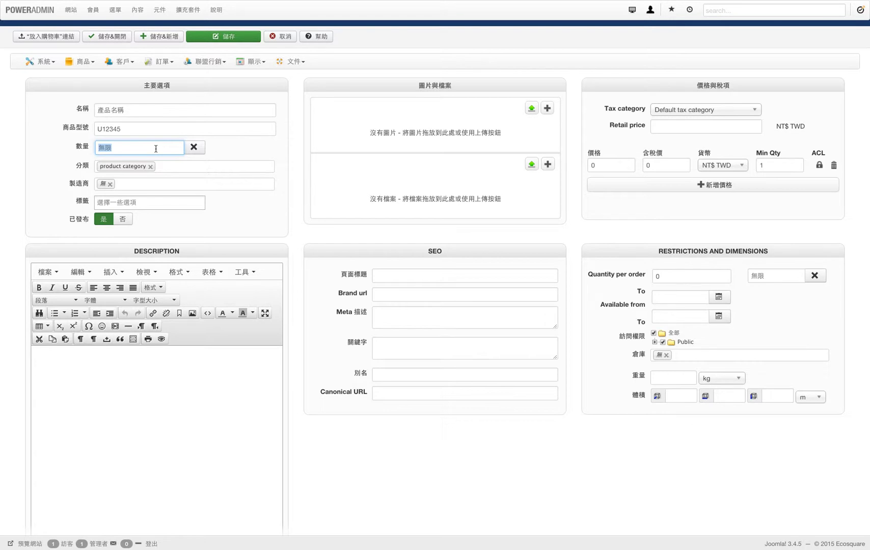
text(4)
Replace the product category assignment with 設計瓶罐 under 設計商品, and set the manufacturer to BOMB.
click(191, 164)
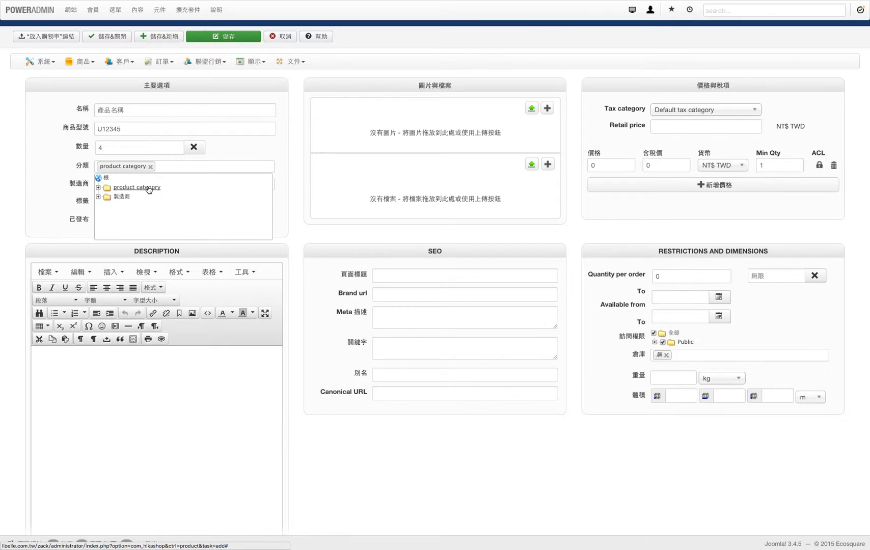
click(98, 187)
scroll(149, 209, down, 1)
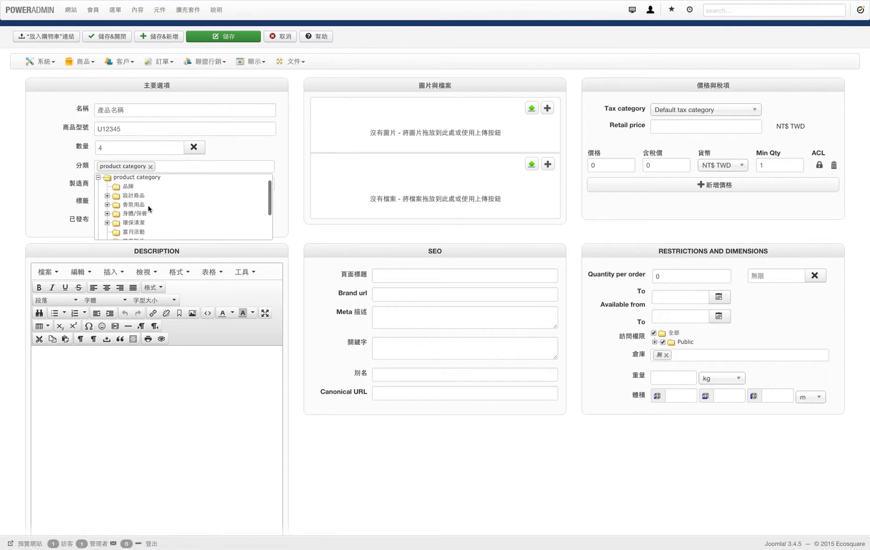
scroll(178, 207, down, 2)
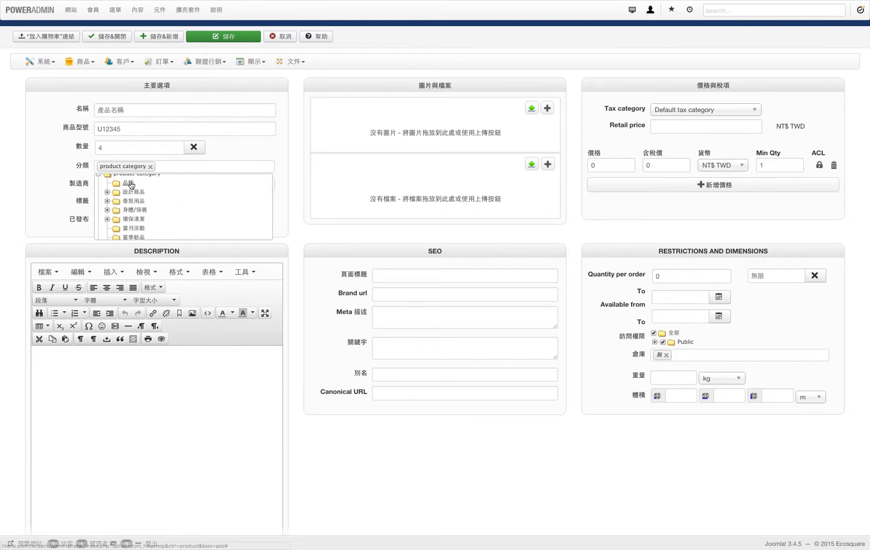
scroll(160, 196, down, 1)
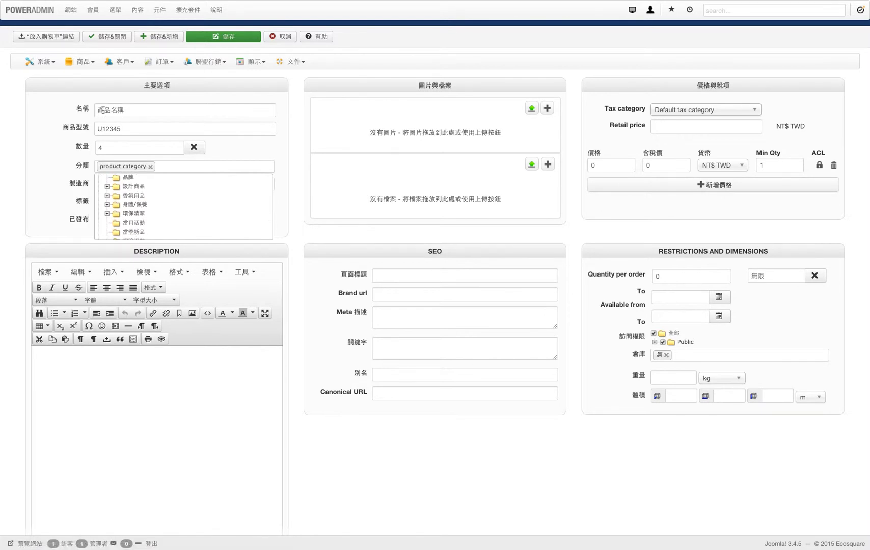
click(107, 186)
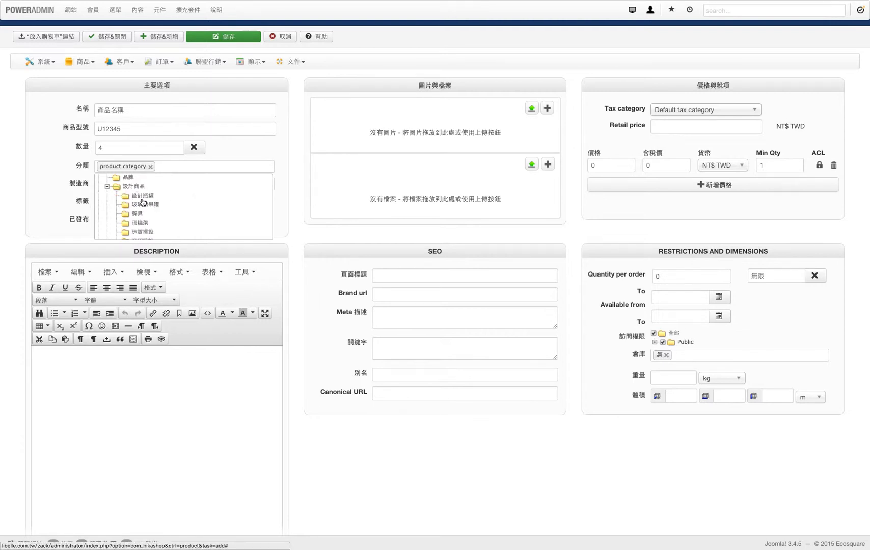
click(140, 198)
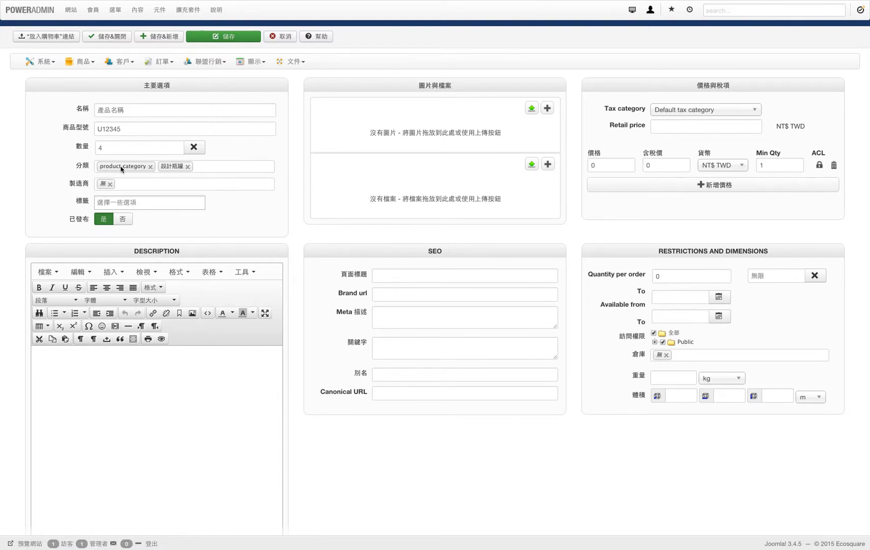
click(150, 167)
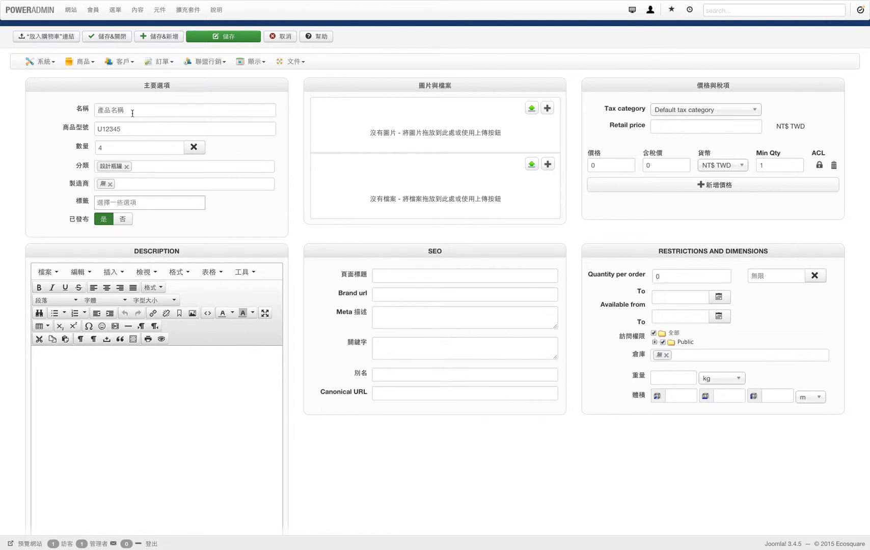
click(124, 182)
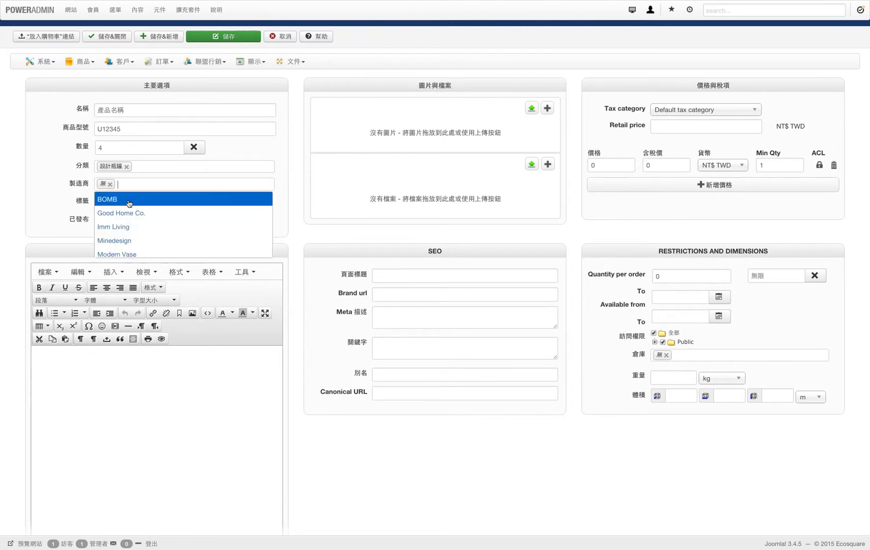
click(137, 199)
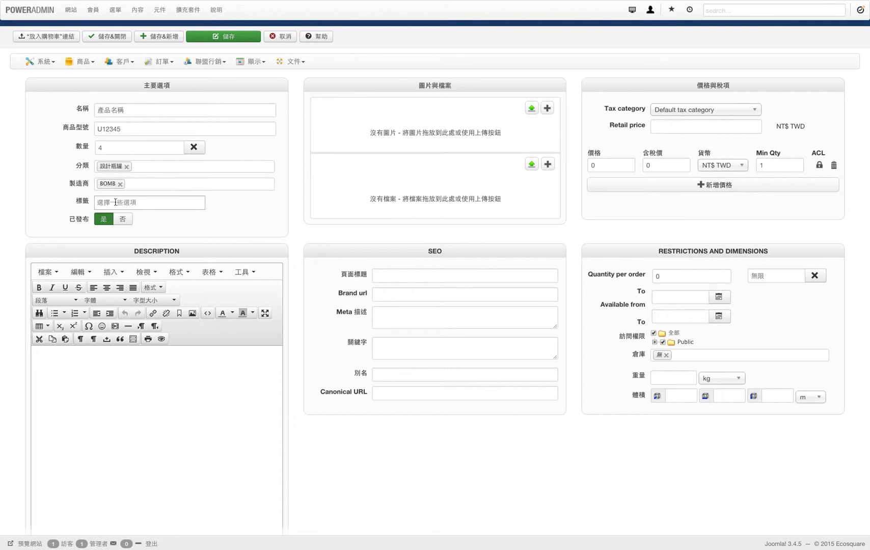
click(132, 204)
text(標籤)
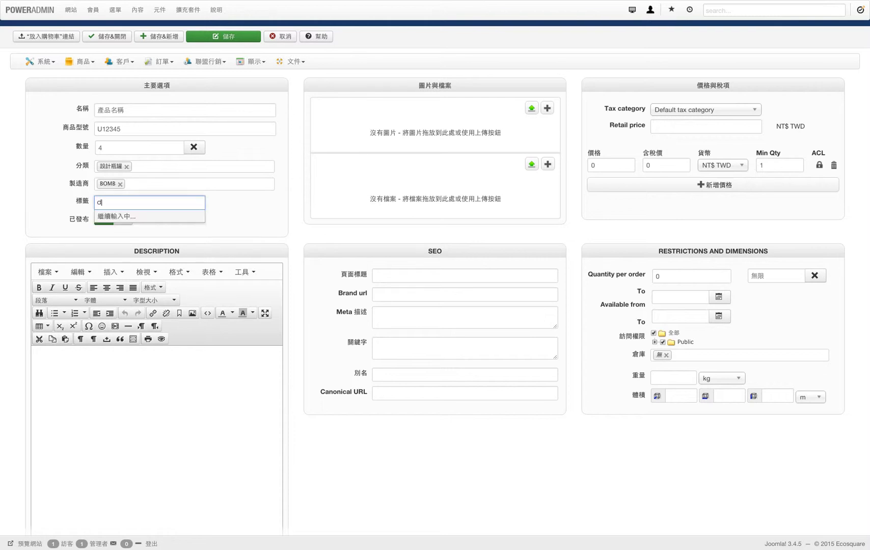
text(1)
key(BackSpace)
key(BackSpace)
key(BackSpace)
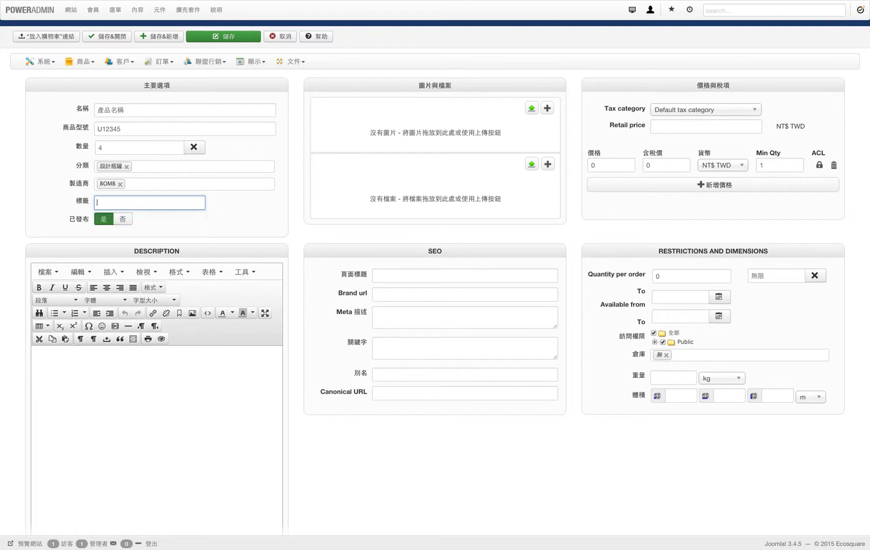
click(240, 214)
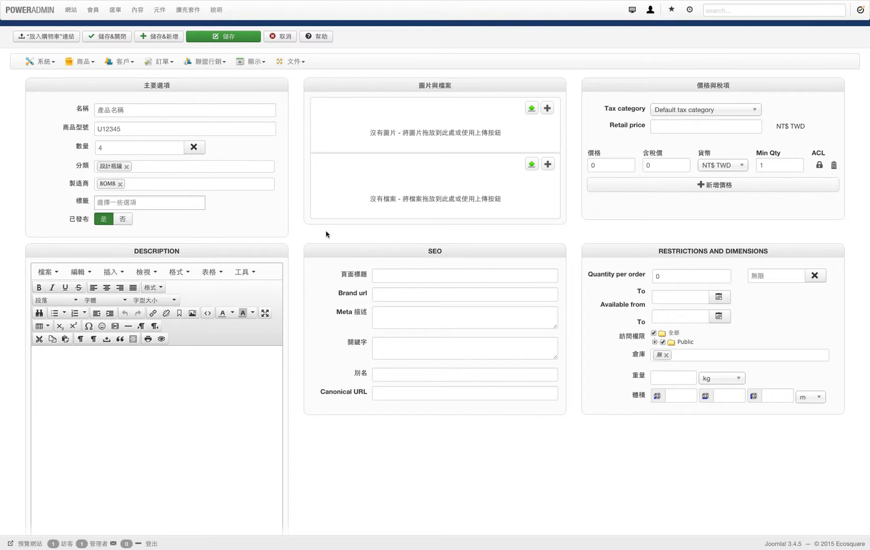
Switch the product's published setting to 否 and back to 是.
scroll(326, 233, up, 2)
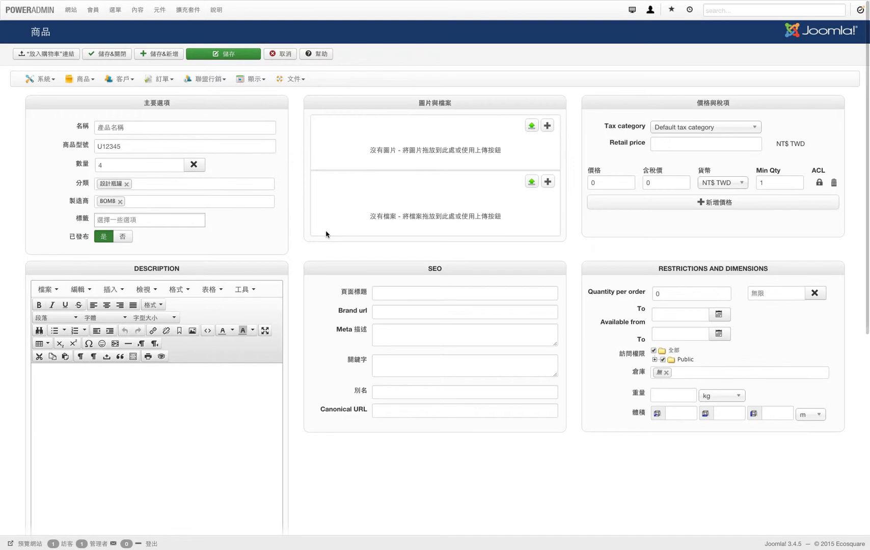
click(124, 237)
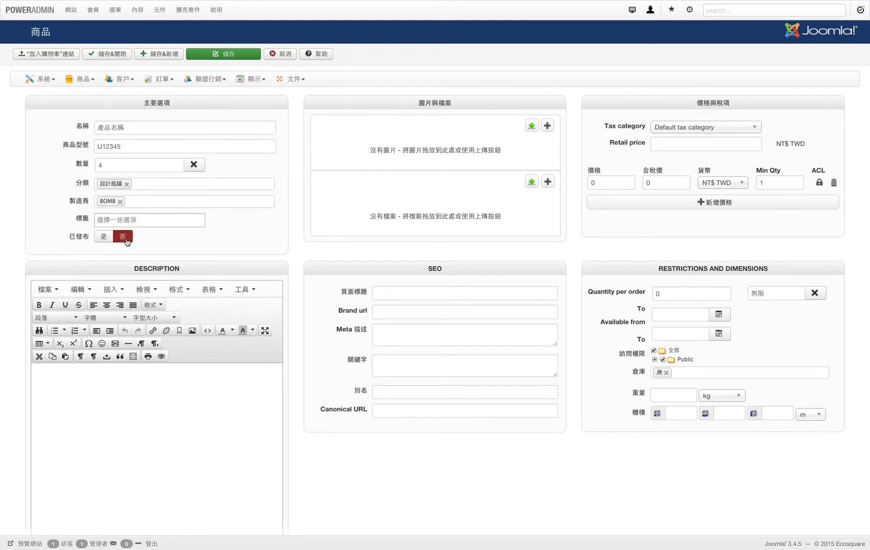
click(107, 238)
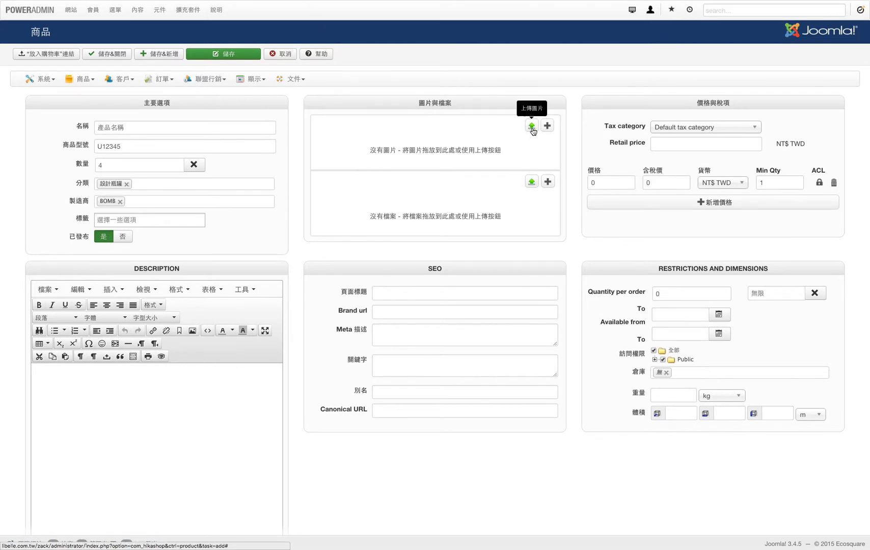
Upload the flower bouquet PNG from the Downloads folder as a product image.
click(532, 128)
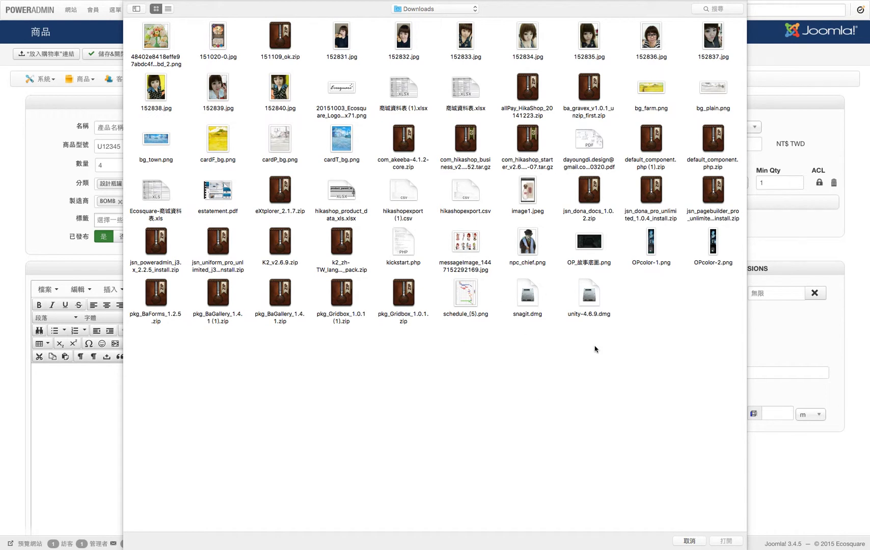
click(149, 41)
key(Return)
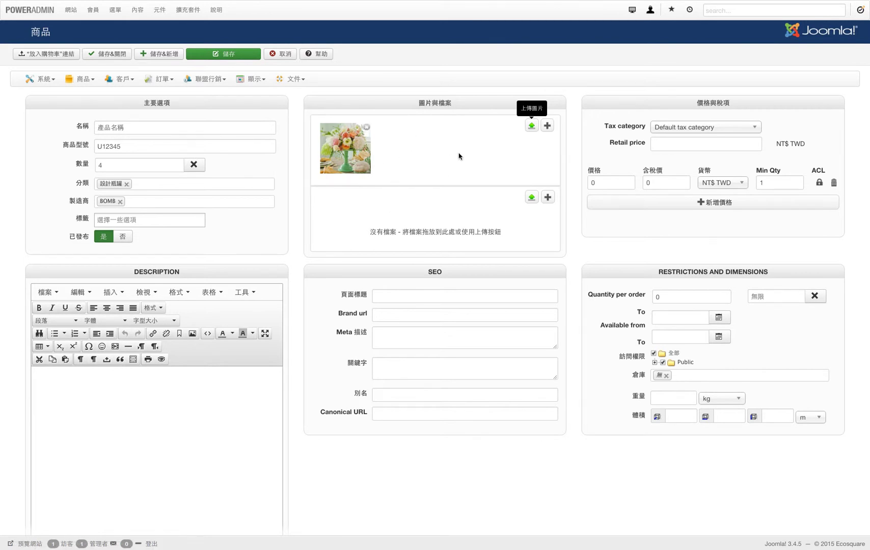
Add the existing image 1.png from the HikaShop image gallery as a second product image.
click(549, 125)
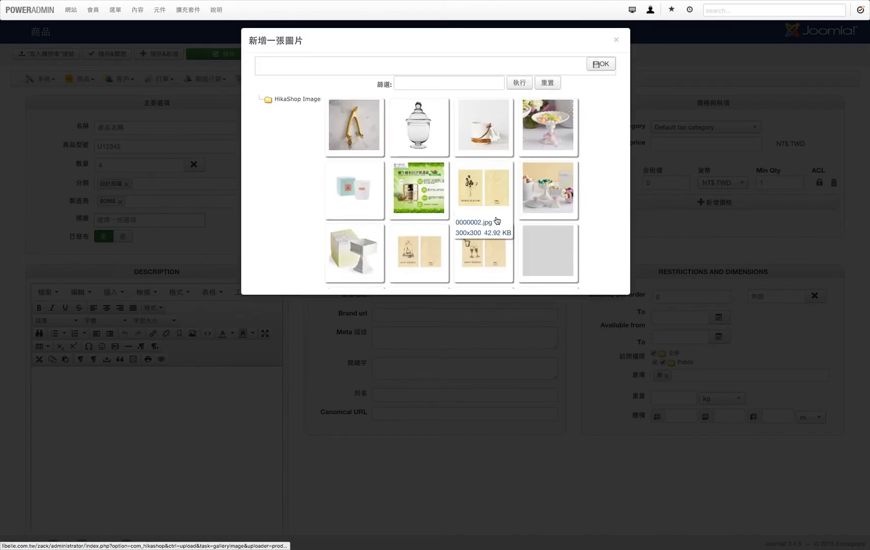
scroll(496, 219, down, 3)
scroll(497, 220, down, 1)
scroll(497, 220, up, 5)
scroll(496, 220, down, 5)
scroll(496, 220, up, 5)
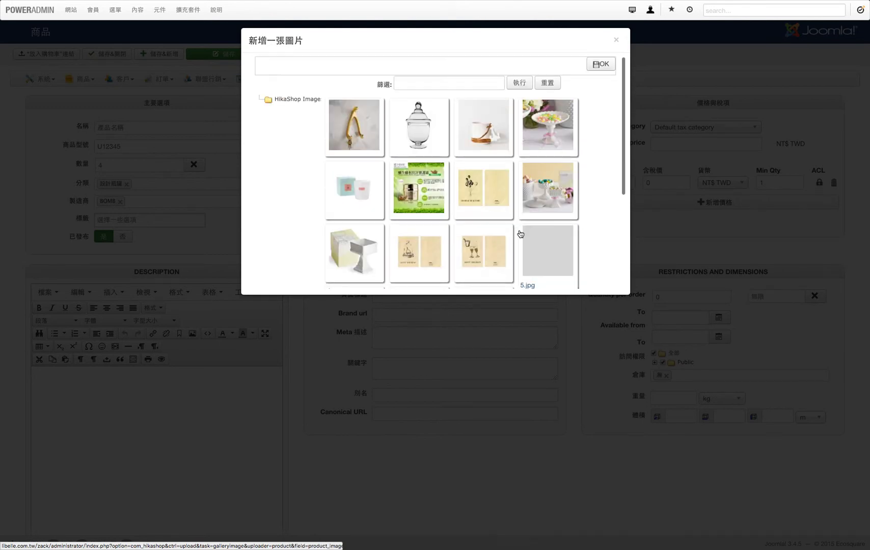
scroll(517, 236, down, 1)
scroll(517, 238, up, 1)
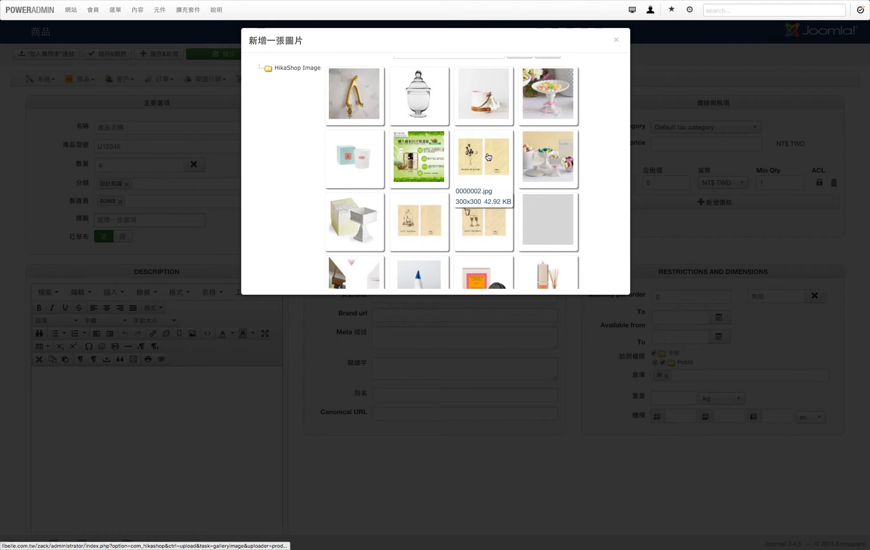
click(362, 175)
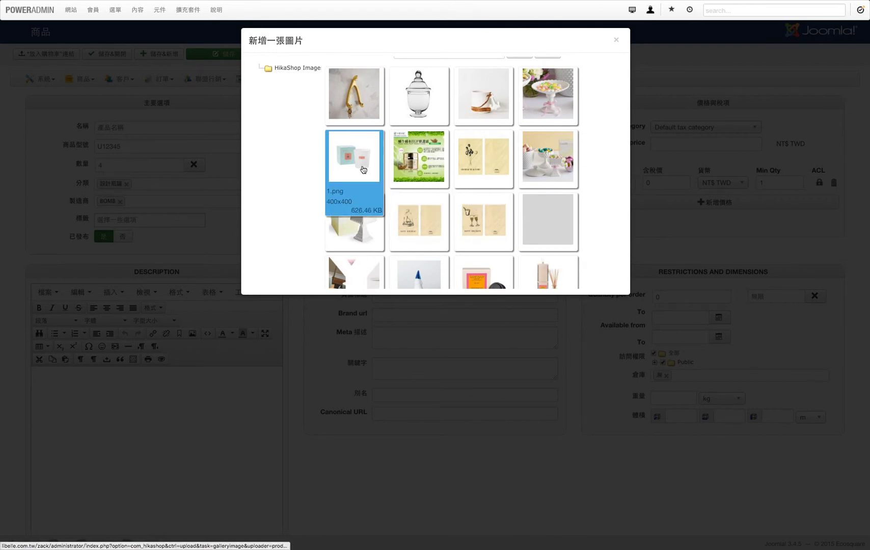
scroll(443, 194, down, 5)
scroll(509, 192, up, 6)
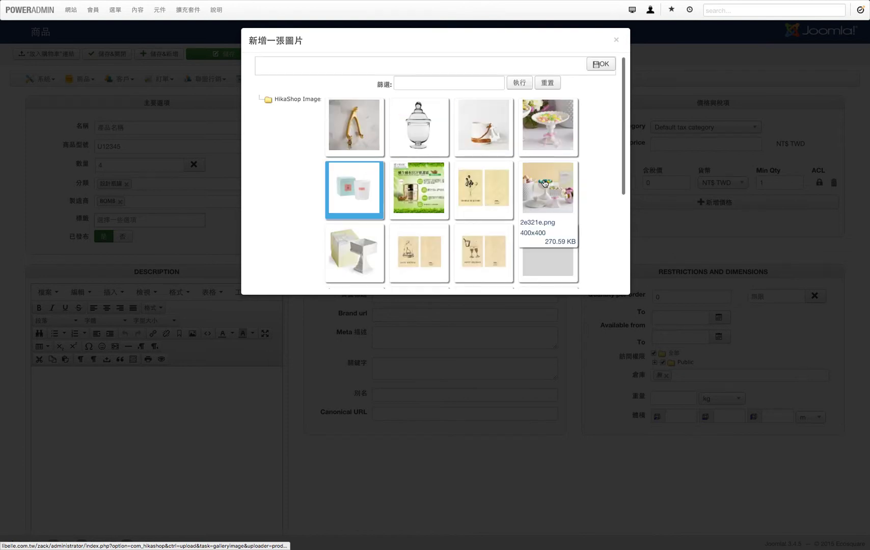
click(601, 64)
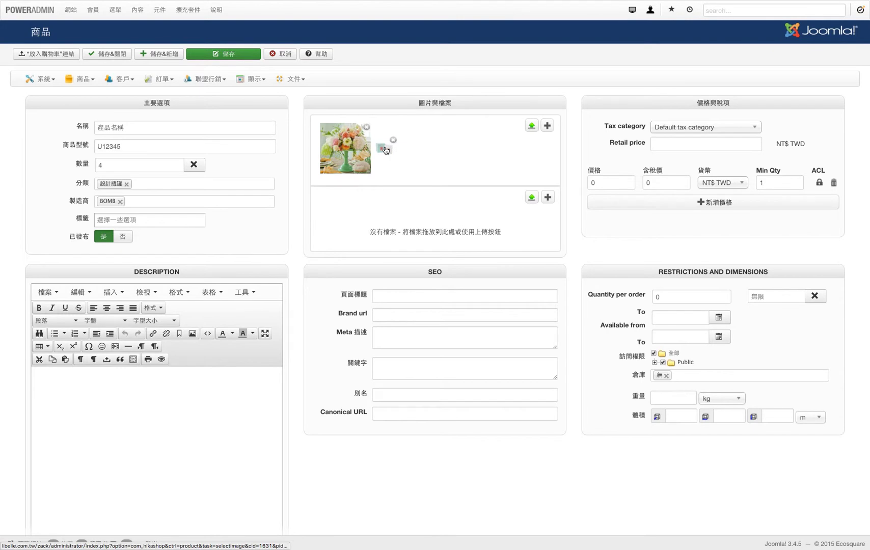
Swap the order of the two product images, and move the flower bouquet back to first place.
drag(386, 149, 431, 163)
drag(385, 145, 410, 175)
drag(341, 162, 441, 169)
drag(386, 148, 317, 149)
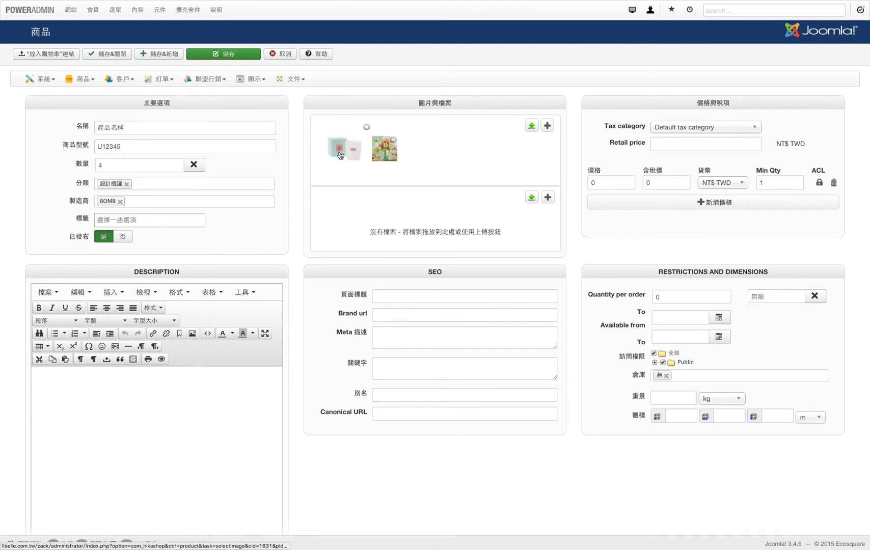
drag(392, 153, 318, 149)
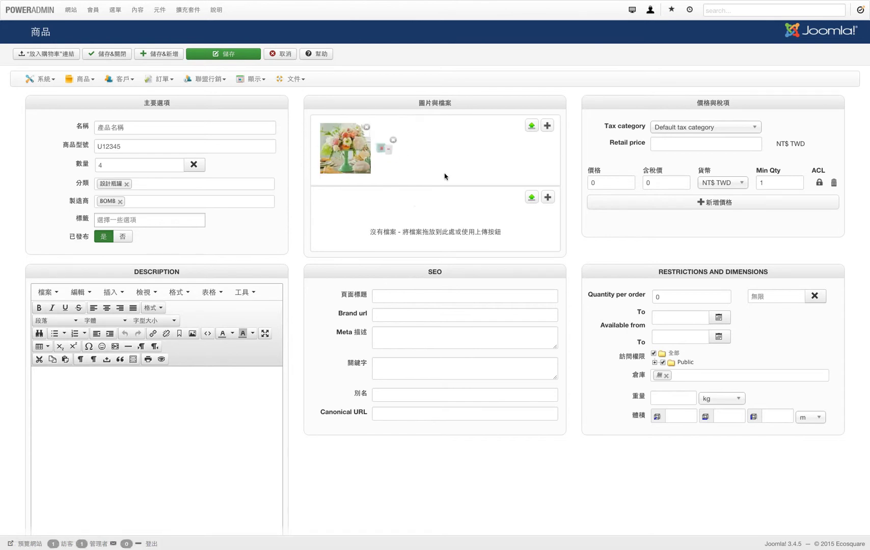
Switch to Finder and upload 新手導引-戰鬥2.jpg from the Temp folder to the product images.
key(super+Tab)
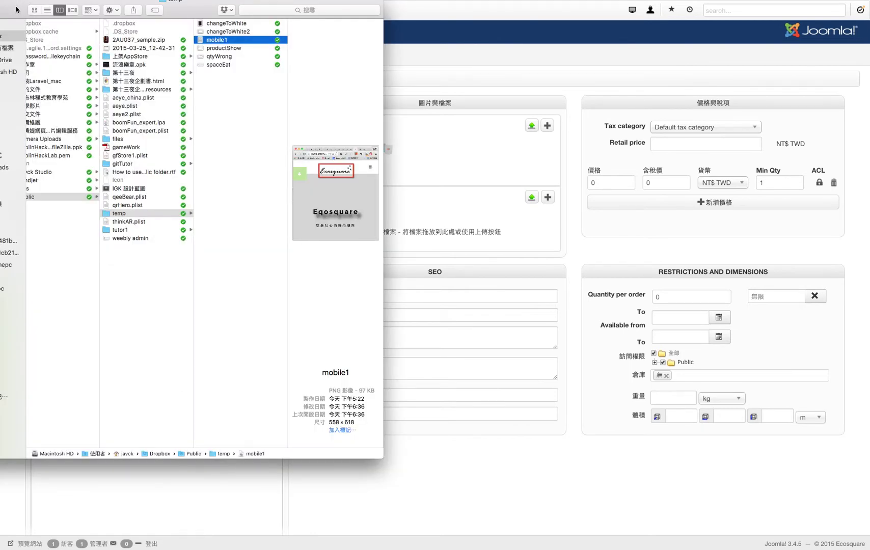
drag(17, 1, 569, 0)
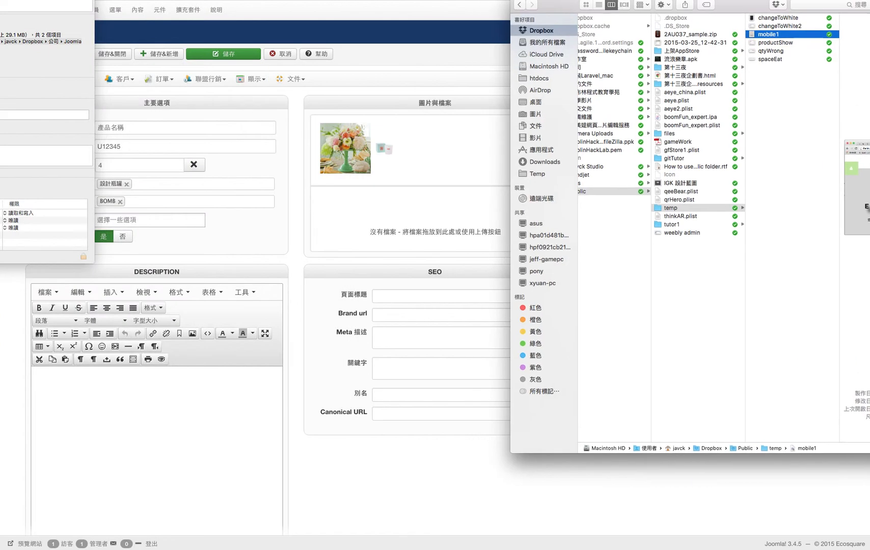
click(540, 114)
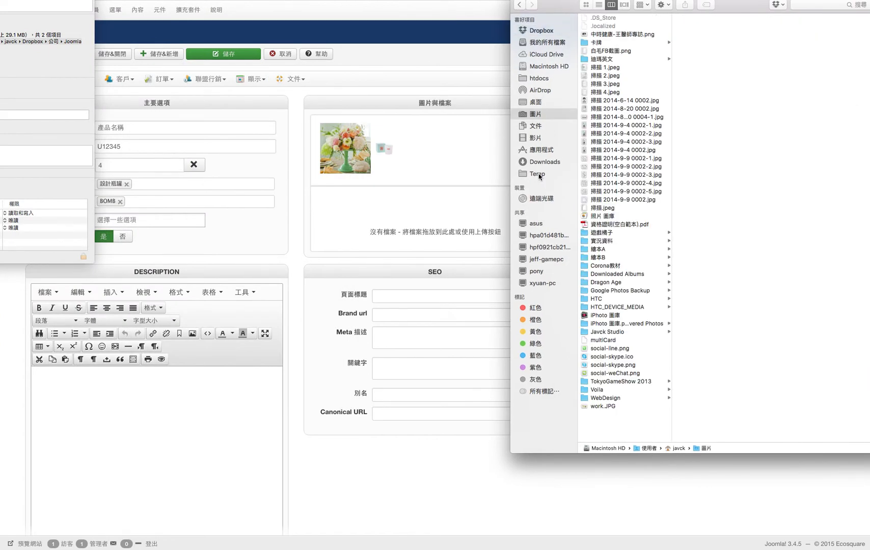
click(538, 174)
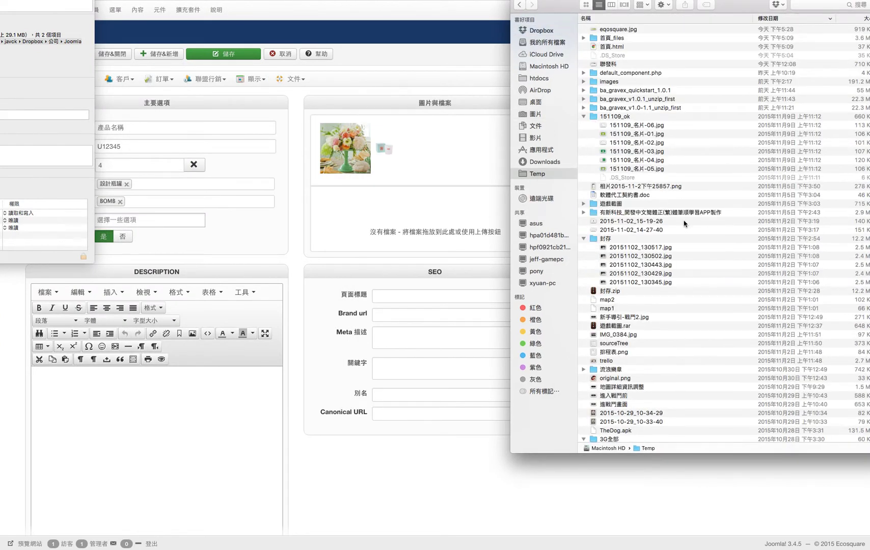
click(656, 274)
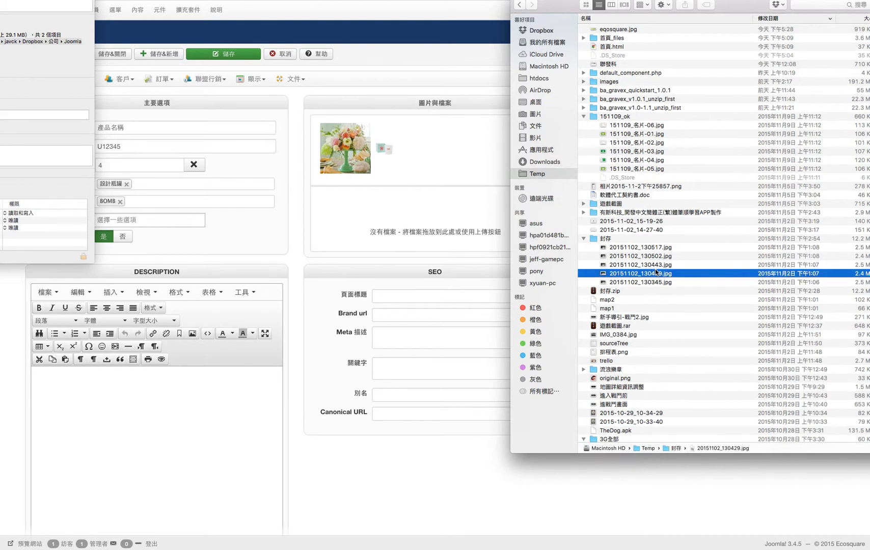
click(631, 318)
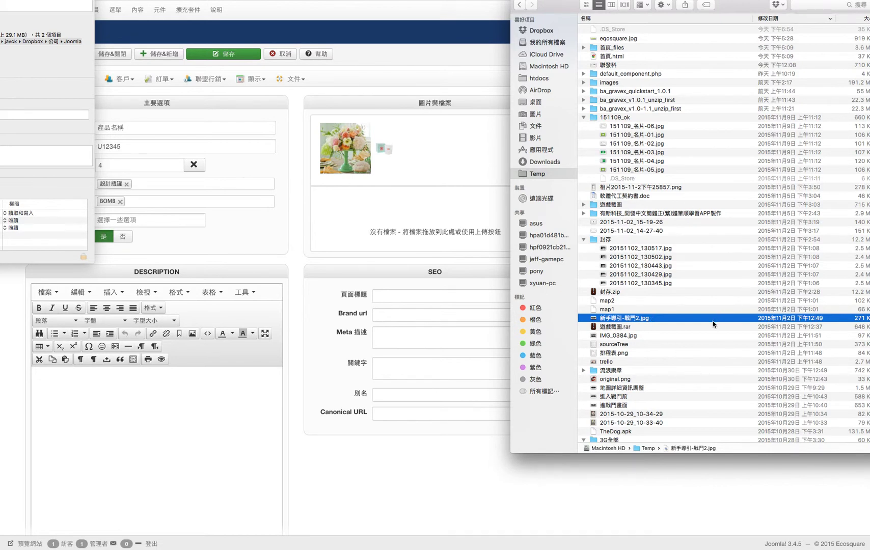
drag(712, 324, 499, 156)
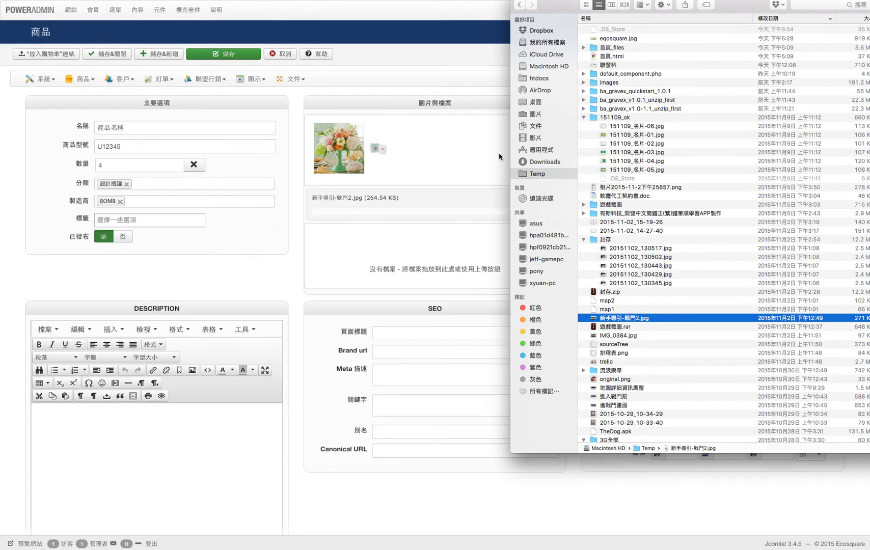
Remove 新手導引-戰鬥2.jpg from the product images.
click(359, 278)
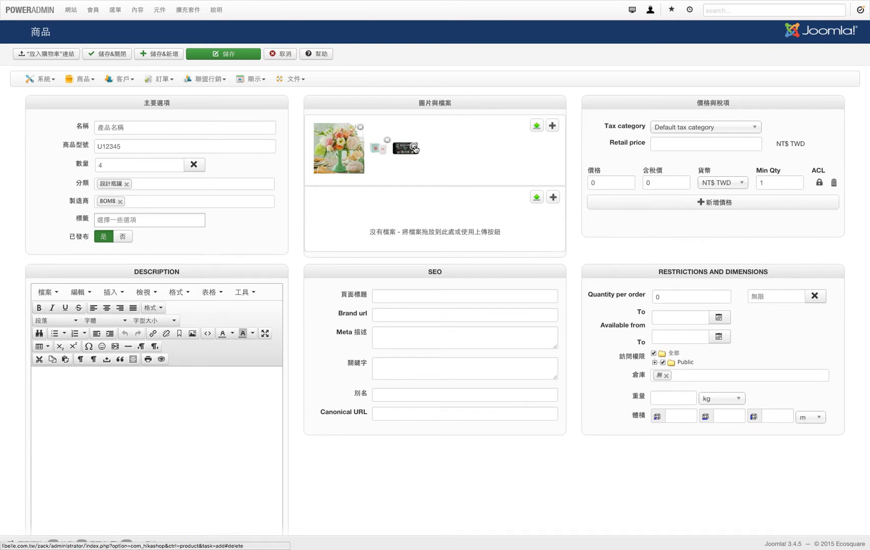
click(414, 148)
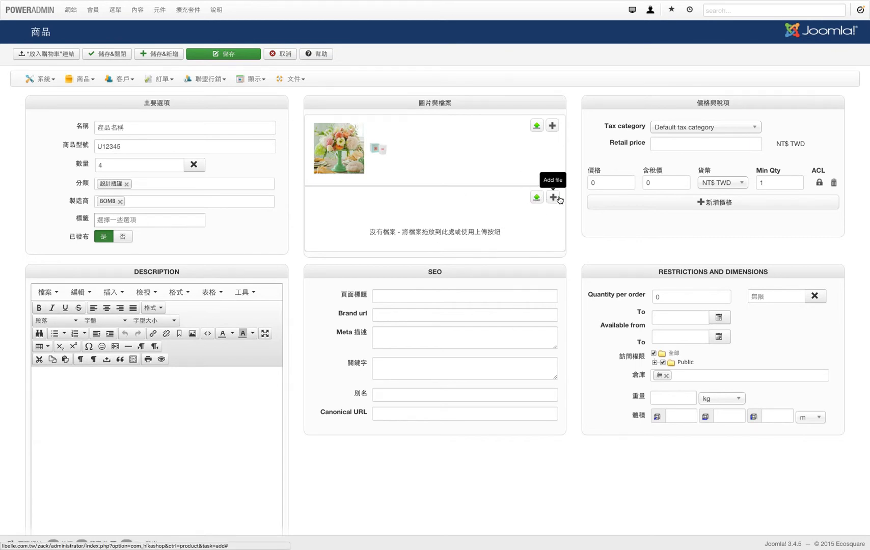
mouse_move(384, 152)
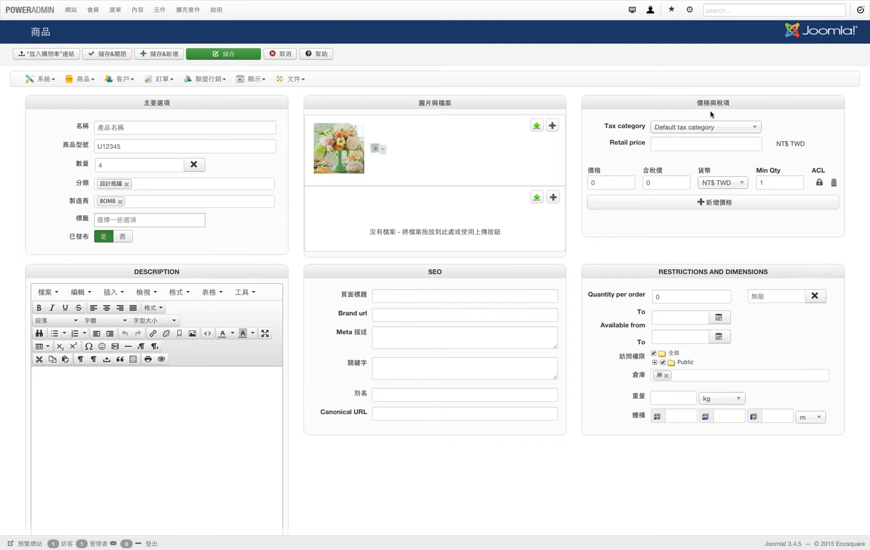
Set the product's 價格 to 2000 in NT$ TWD.
click(745, 135)
click(745, 135)
click(610, 184)
text(2000)
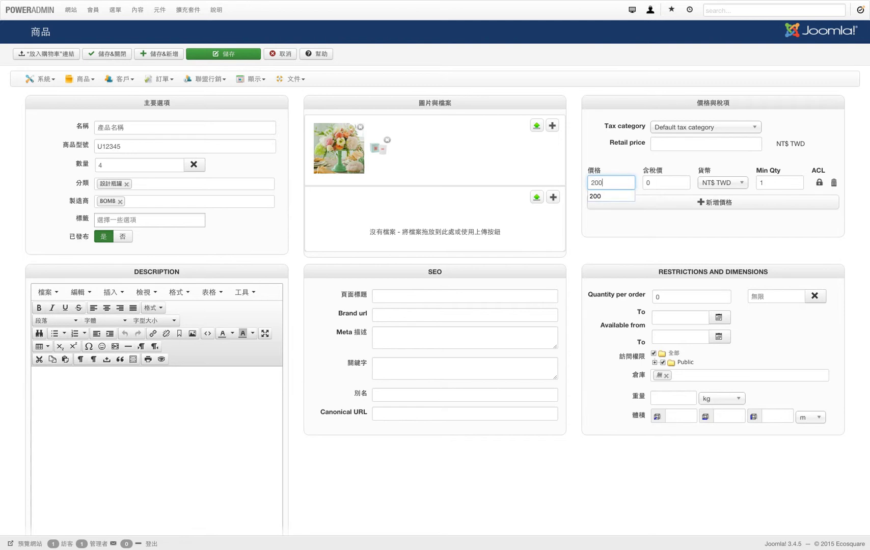
click(620, 151)
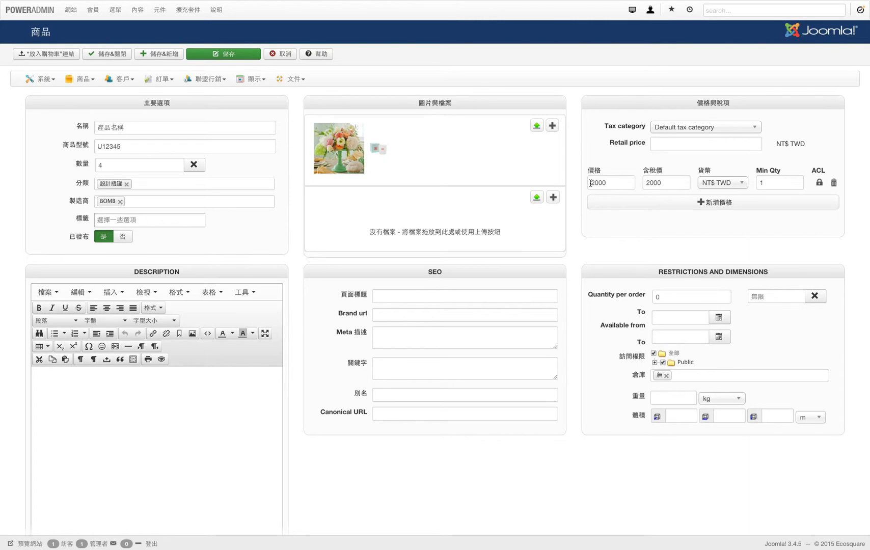
click(667, 178)
Write the product description as 產品說明........ followed by a separate paragraph reading 介紹這是一個很棒的產品.
scroll(465, 453, down, 3)
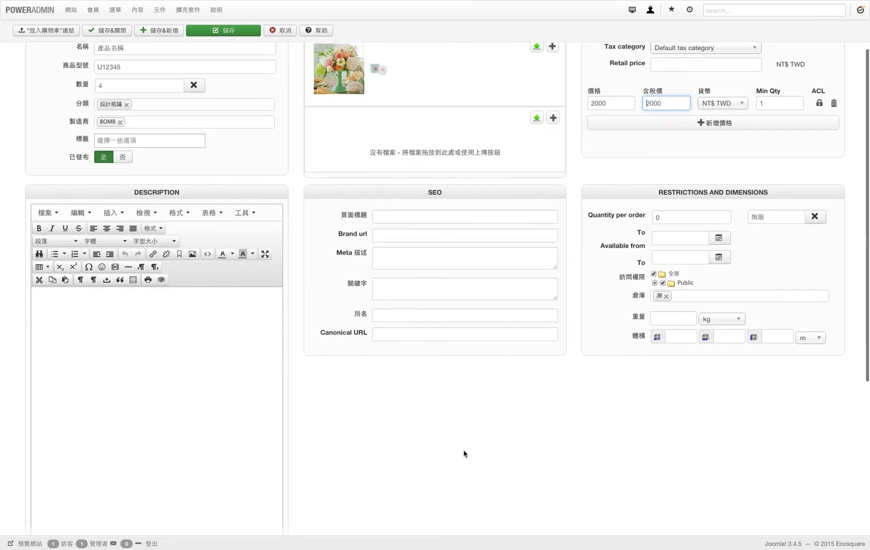
click(190, 429)
scroll(191, 429, up, 3)
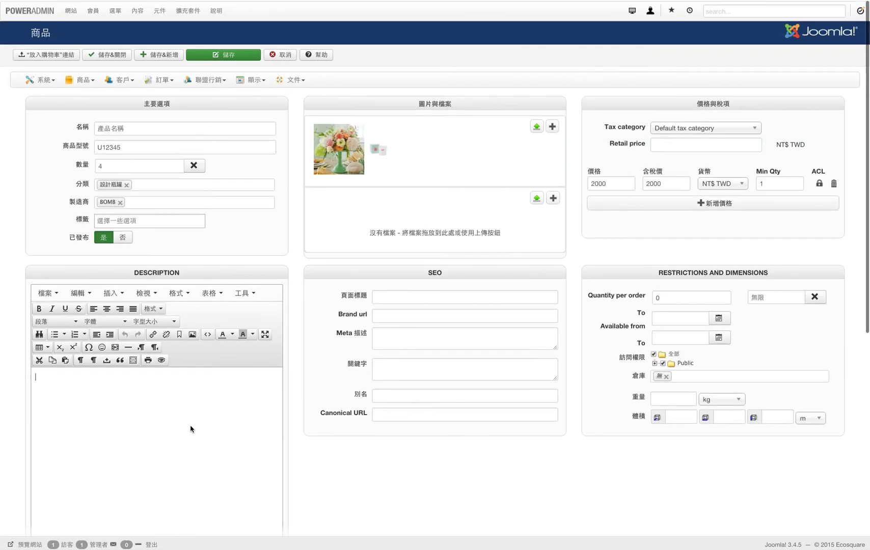
scroll(190, 429, down, 1)
scroll(191, 429, down, 3)
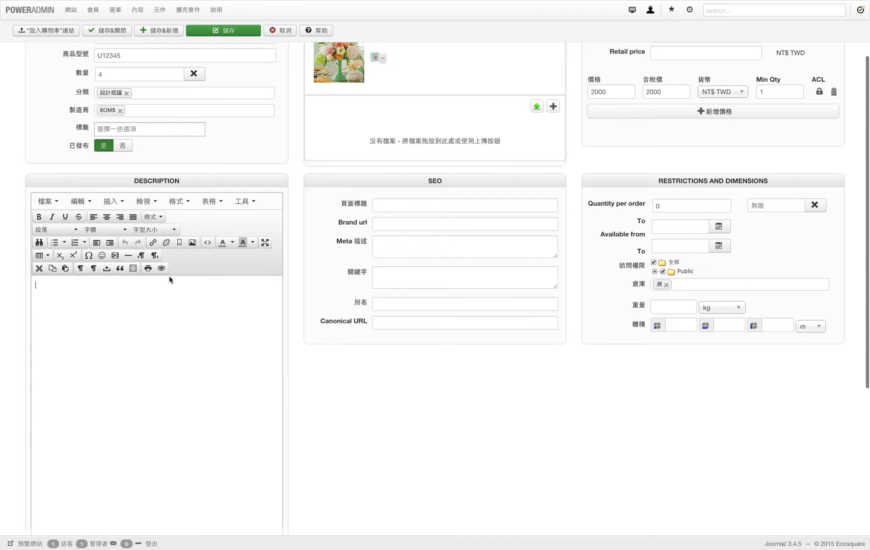
text(d)
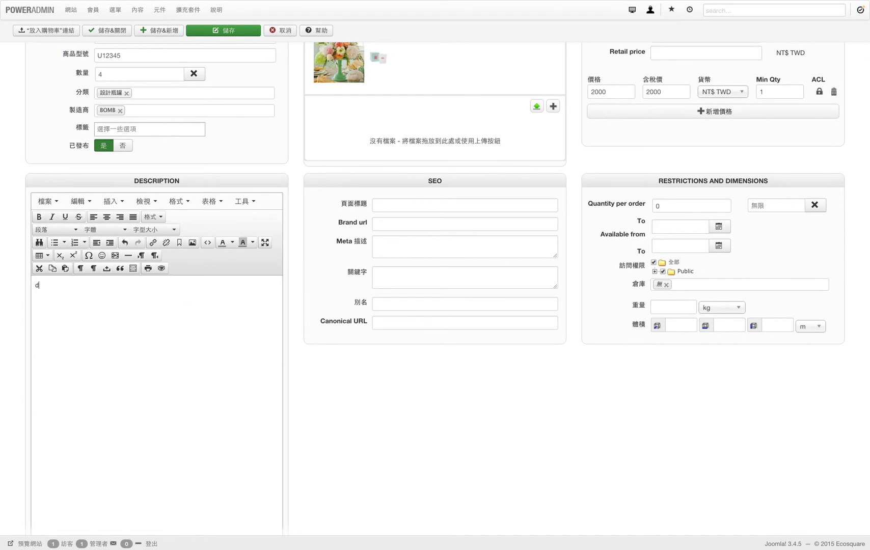
text(品說明)
text(介紹)
text(這是一個很棒的產ㄆㄧㄣ)
text(ˇ)
key(Return)
Color the words 很棒的產品 in the description text red.
drag(73, 313, 104, 311)
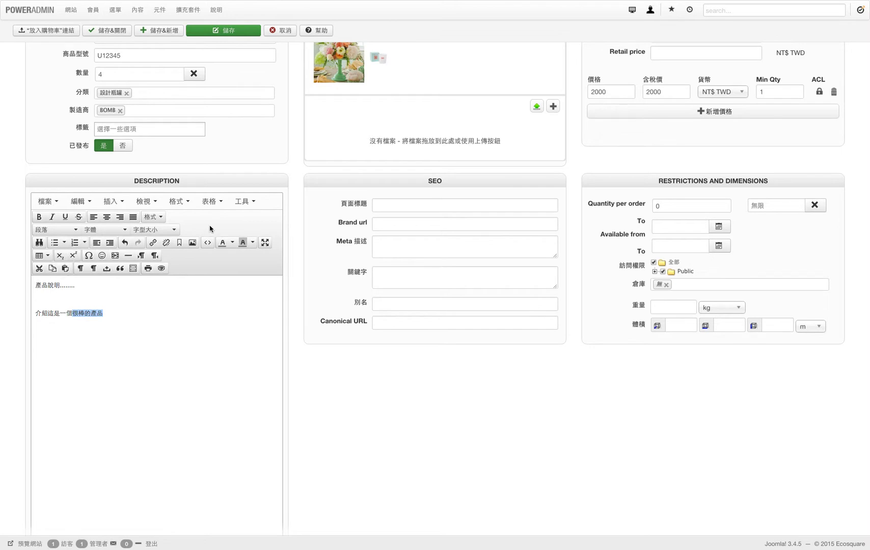
click(232, 242)
click(222, 282)
scroll(155, 365, down, 3)
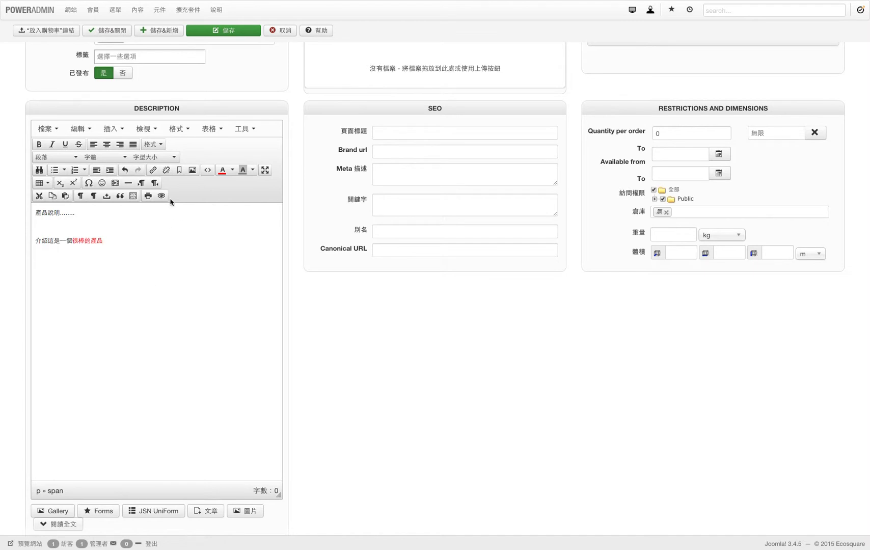
click(192, 174)
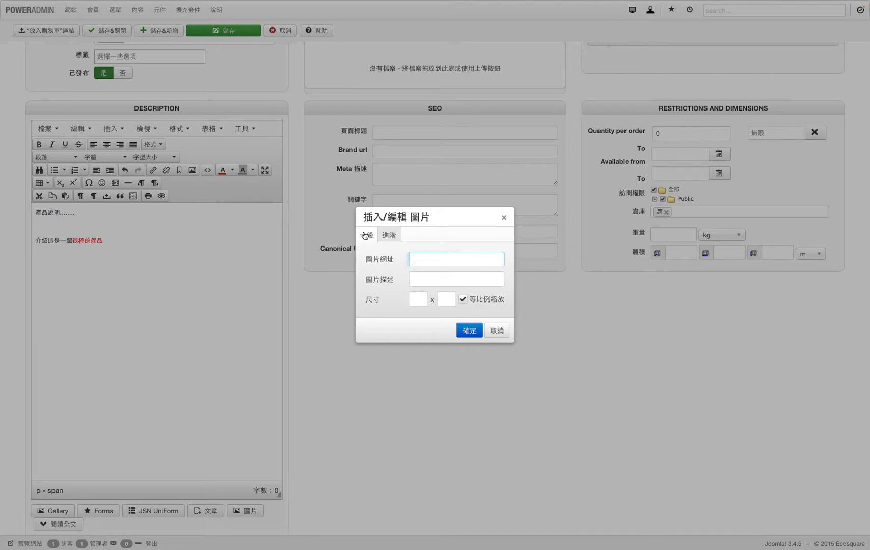
click(500, 332)
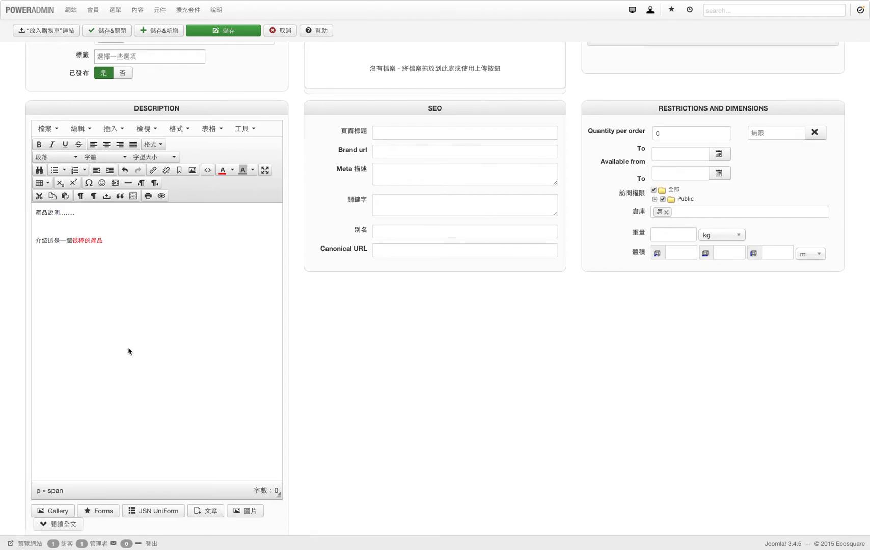
Open the media image picker for the description and choose file_16.png from the root folder.
scroll(128, 352, down, 2)
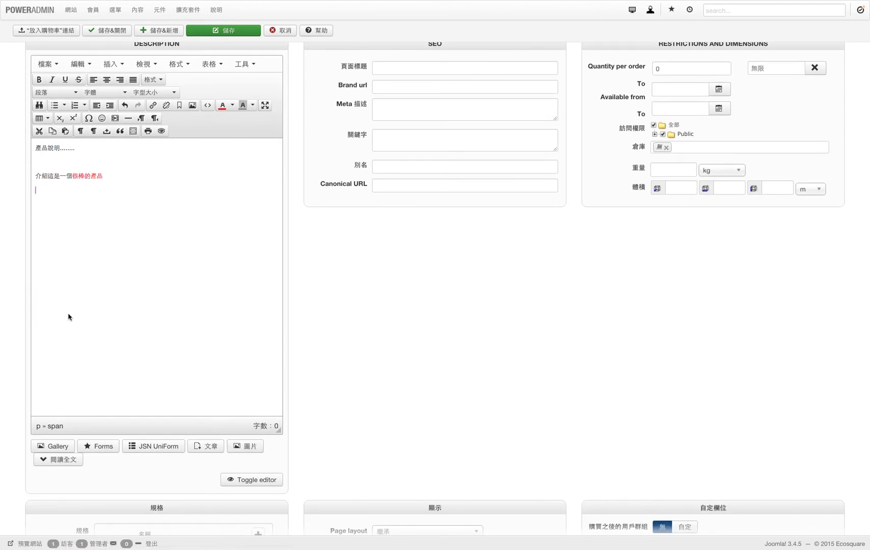
click(254, 447)
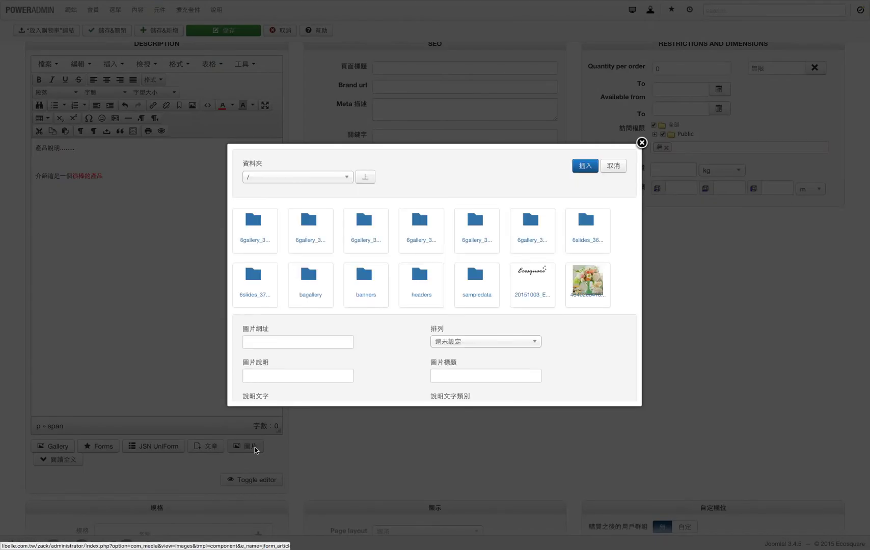
scroll(358, 273, down, 3)
scroll(358, 272, up, 2)
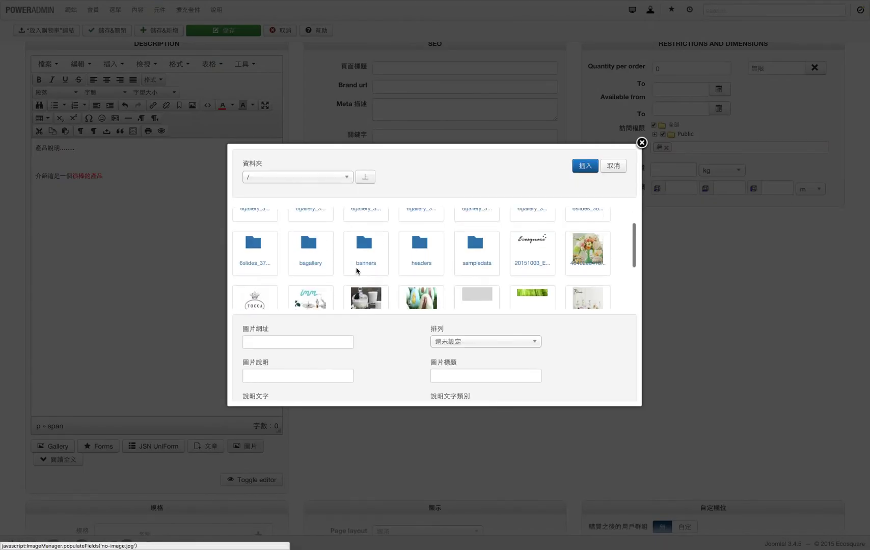
scroll(358, 272, down, 1)
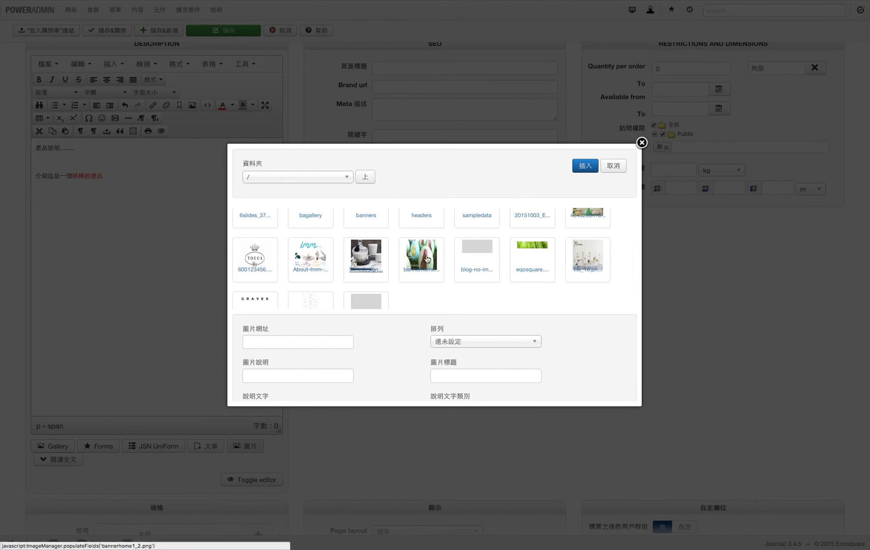
scroll(451, 237, up, 3)
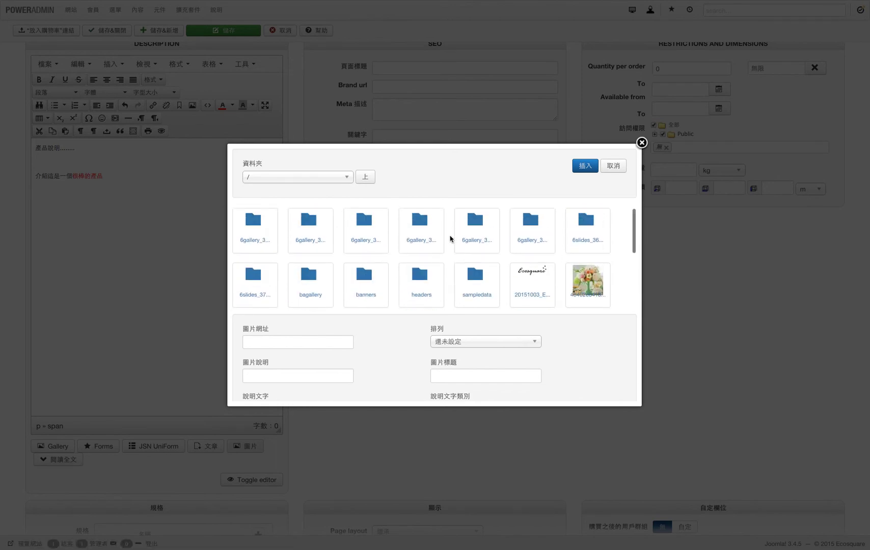
scroll(447, 255, down, 3)
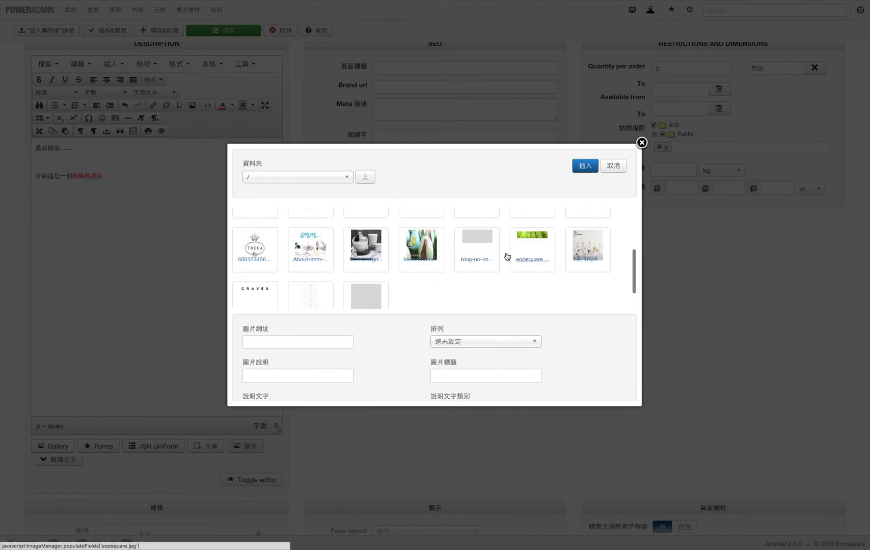
click(593, 256)
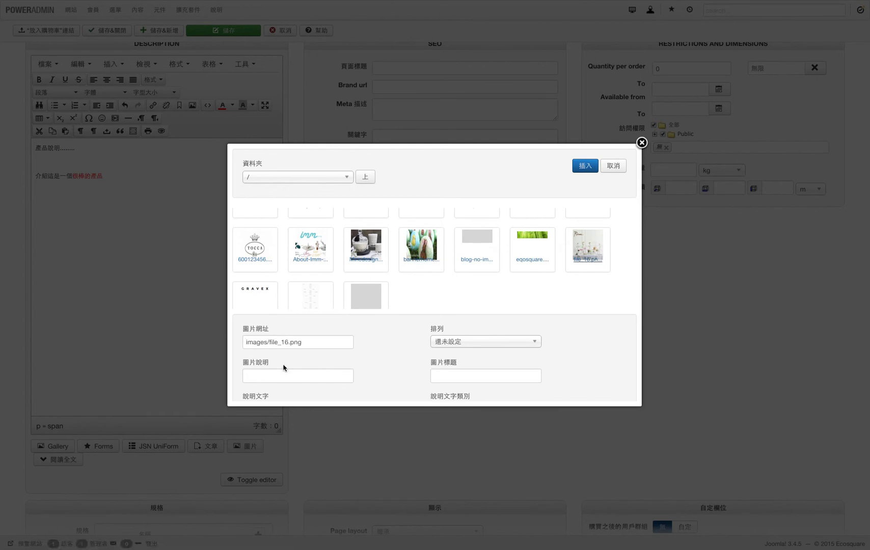
Set the 排列 alignment of the chosen description image to 中間.
scroll(362, 370, down, 2)
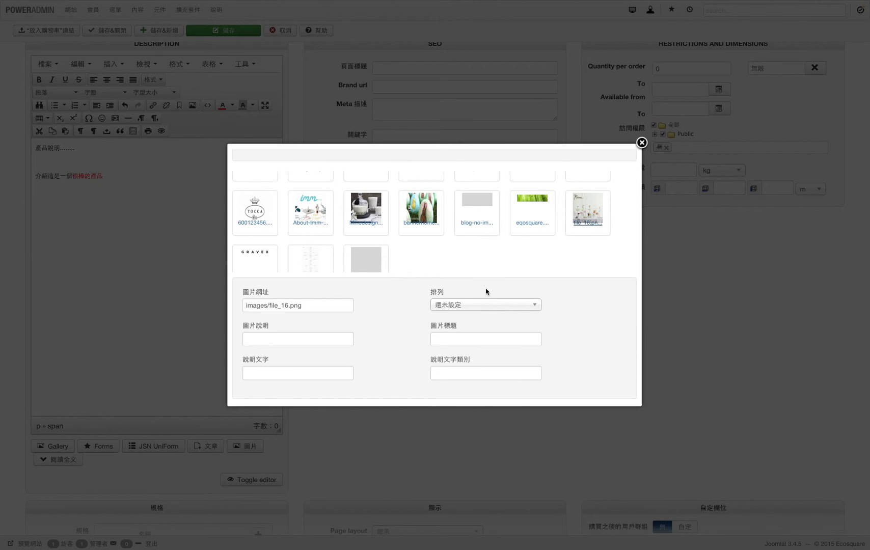
click(487, 305)
click(487, 341)
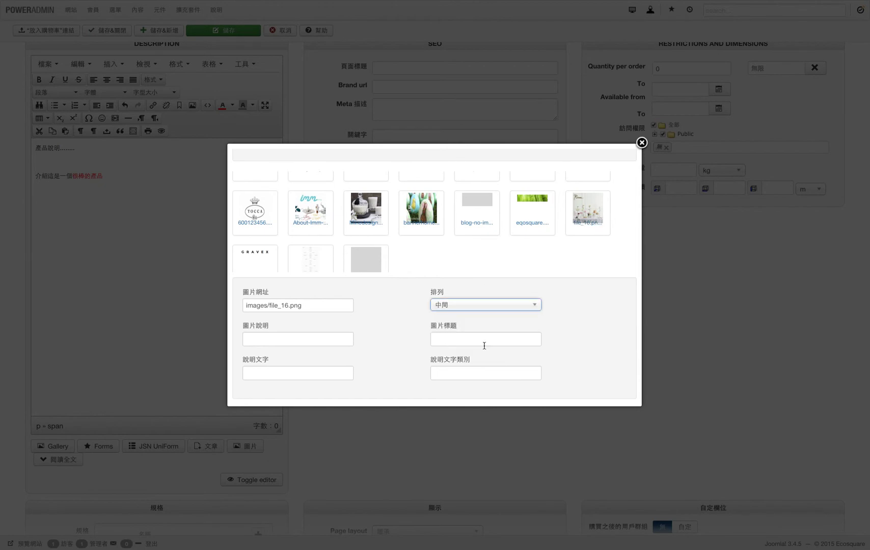
scroll(578, 300, up, 4)
scroll(578, 300, down, 3)
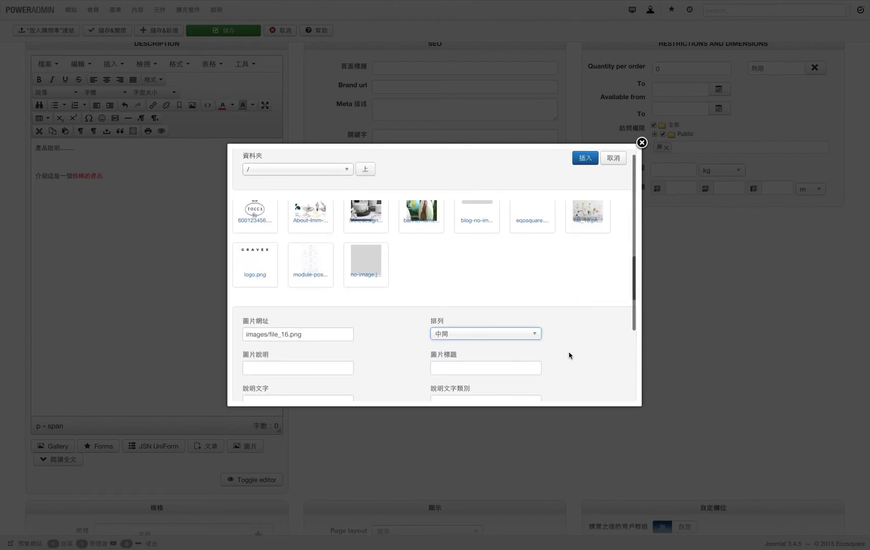
scroll(328, 385, down, 2)
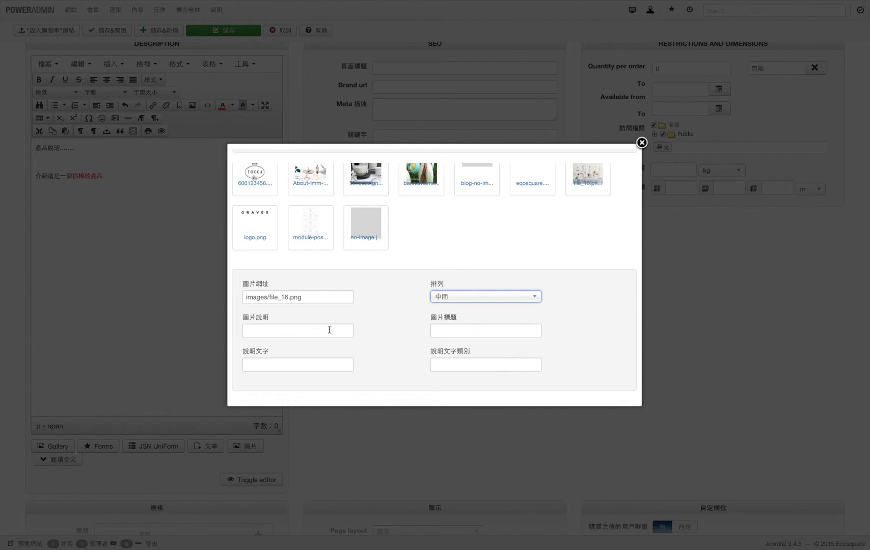
scroll(355, 323, up, 1)
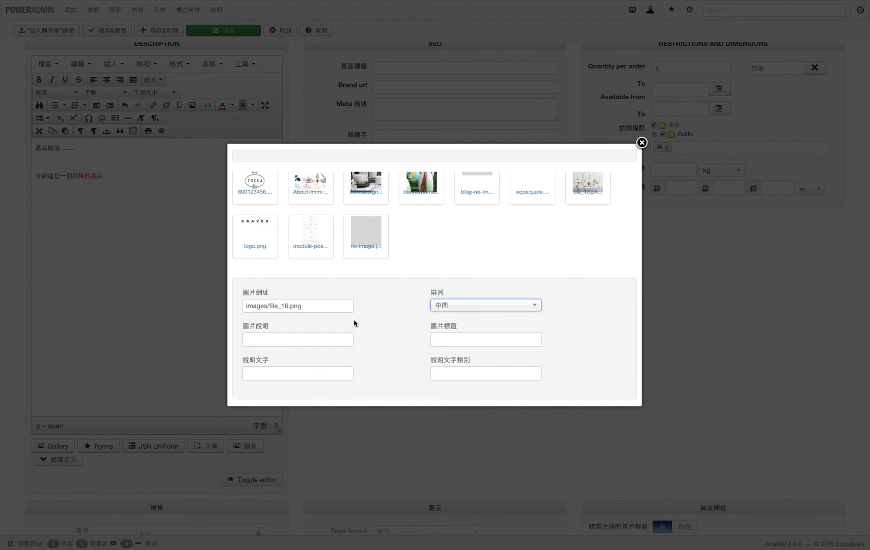
scroll(355, 324, down, 7)
scroll(553, 265, up, 6)
scroll(553, 265, up, 4)
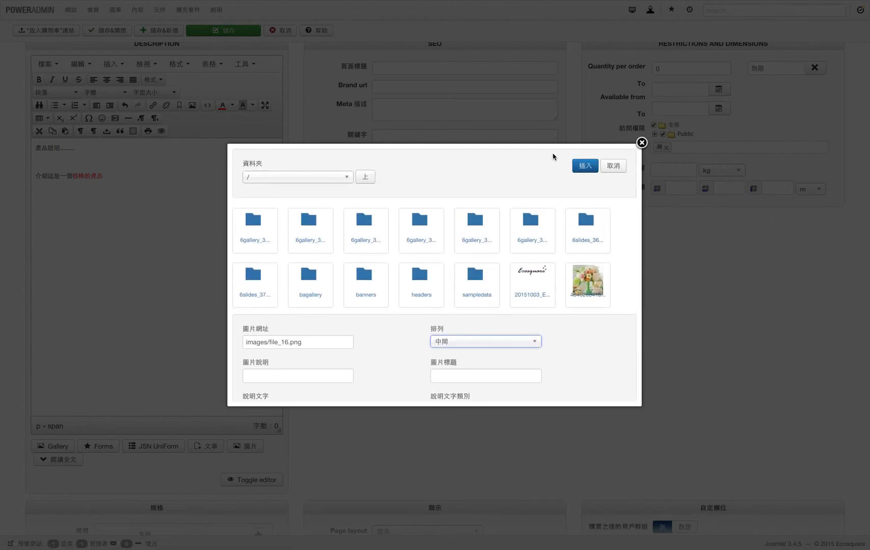
Insert the chosen image into the description and add the paragraph 第二段介紹 above it after several blank lines.
click(586, 166)
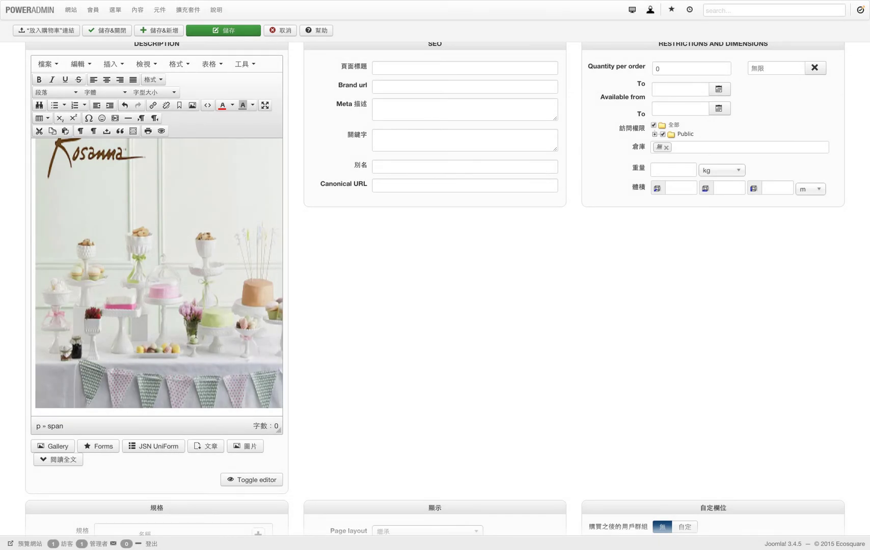
scroll(196, 335, up, 4)
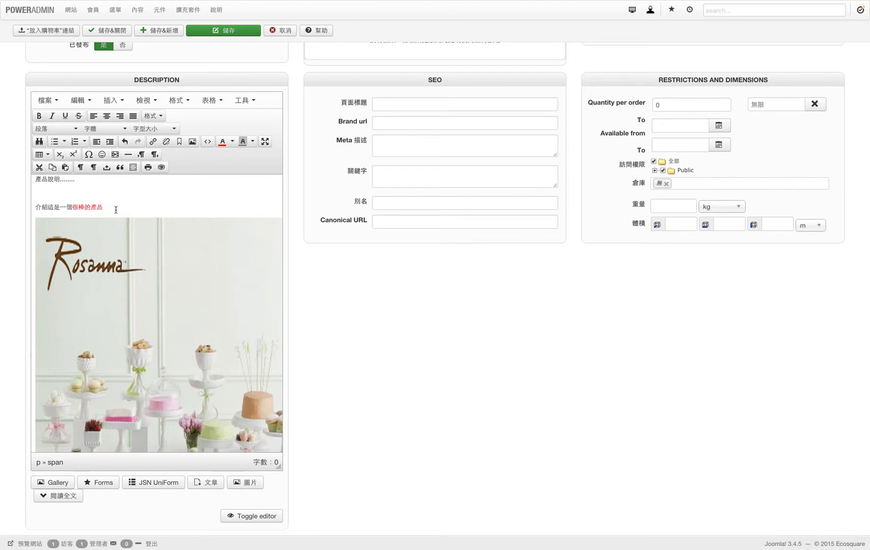
key(Return)
key(Return)
key(Return)
key(Return)
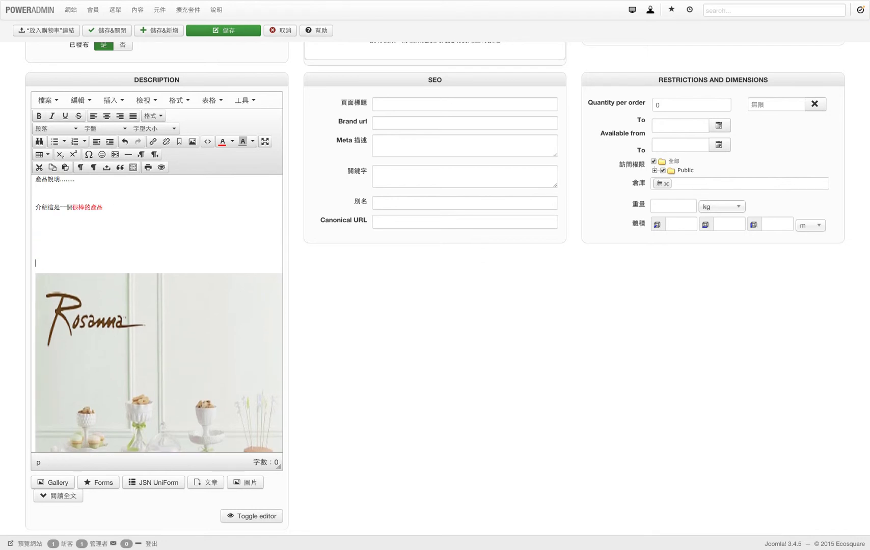
text(第二段嚟ㄕㄝ紹)
key(Return)
key(BackSpace)
text(介紹)
key(Return)
Move the description image above the 第二段介紹 paragraph, directly below the 介紹這是一個很棒的產品 text.
click(162, 352)
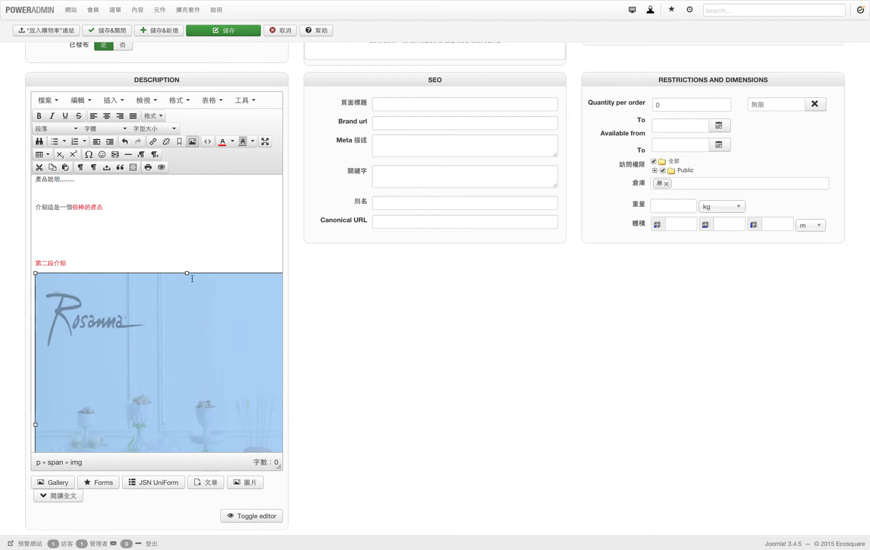
click(261, 255)
click(199, 334)
drag(154, 349, 132, 233)
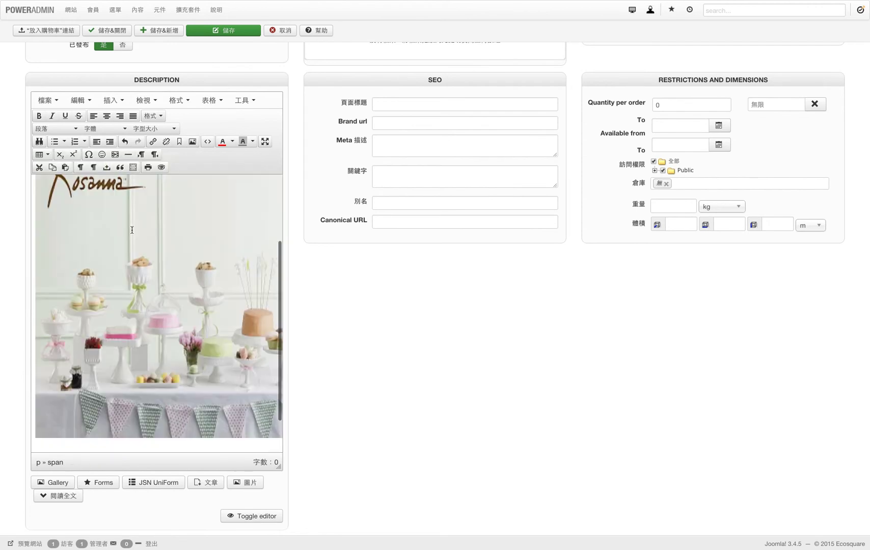
scroll(132, 229, up, 4)
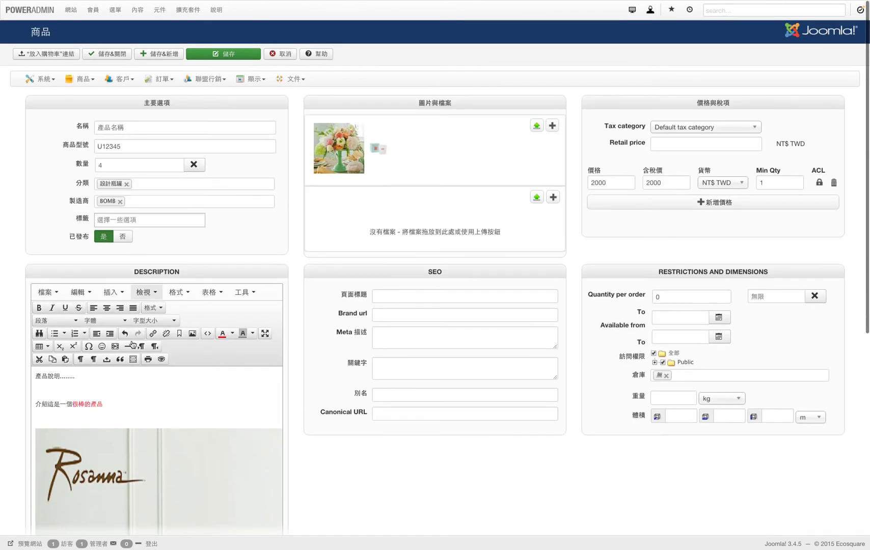
scroll(101, 419, down, 10)
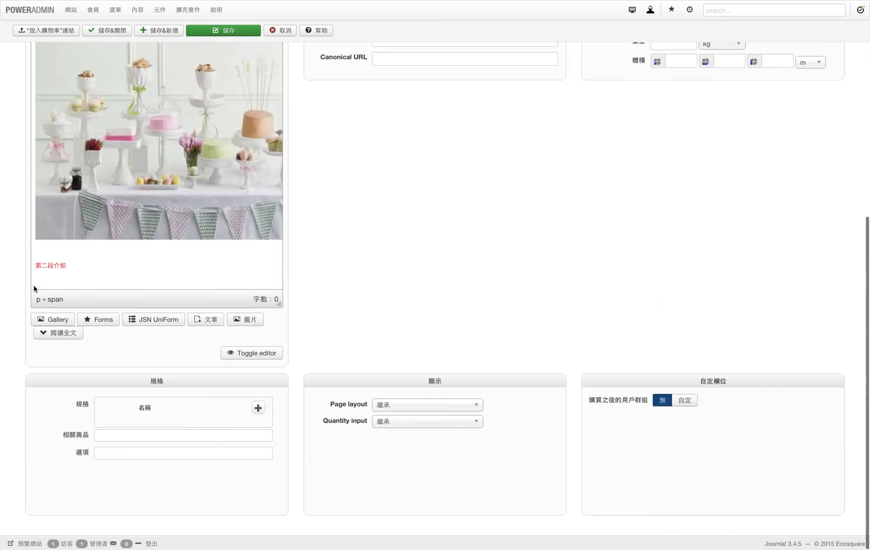
scroll(111, 256, up, 3)
scroll(127, 168, up, 3)
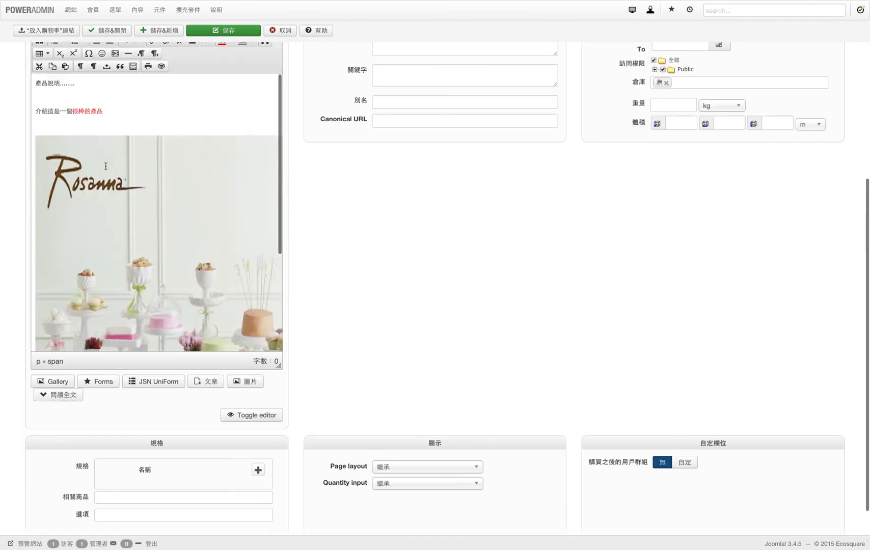
scroll(109, 168, down, 1)
scroll(106, 166, up, 1)
scroll(106, 166, up, 2)
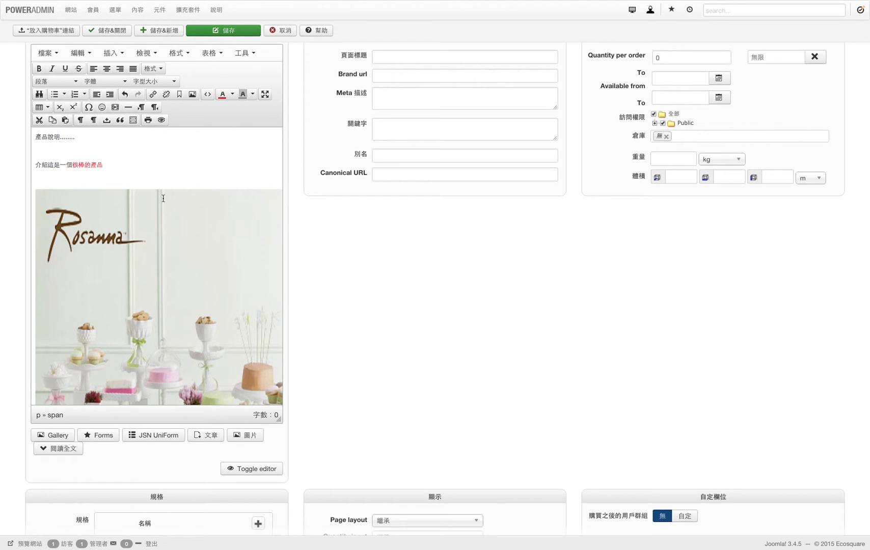
Try to move the file_16.png image tag to the end of the description's source code.
click(207, 96)
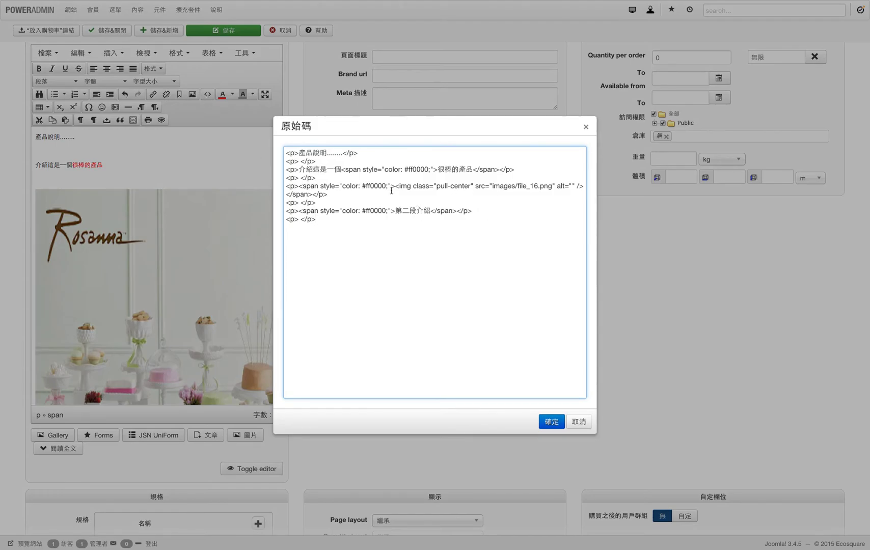
drag(395, 187, 583, 187)
key(ctrl+c)
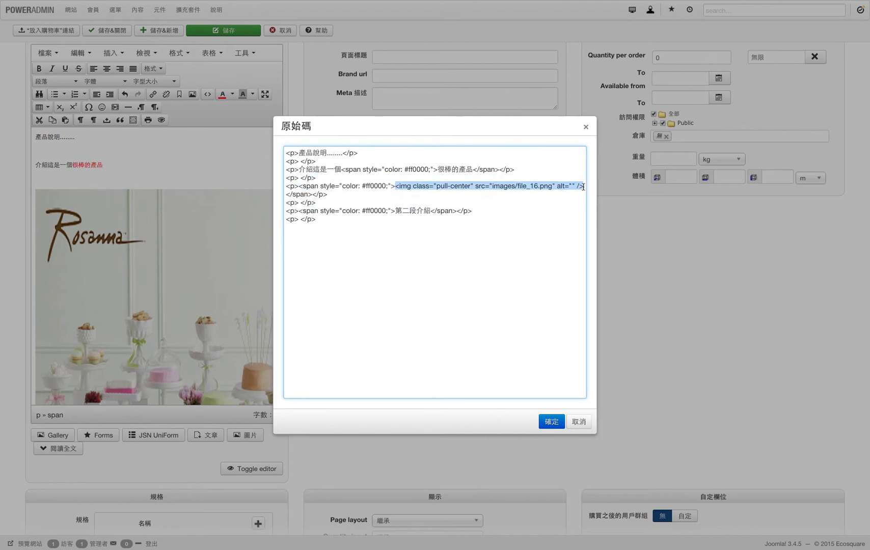
key(BackSpace)
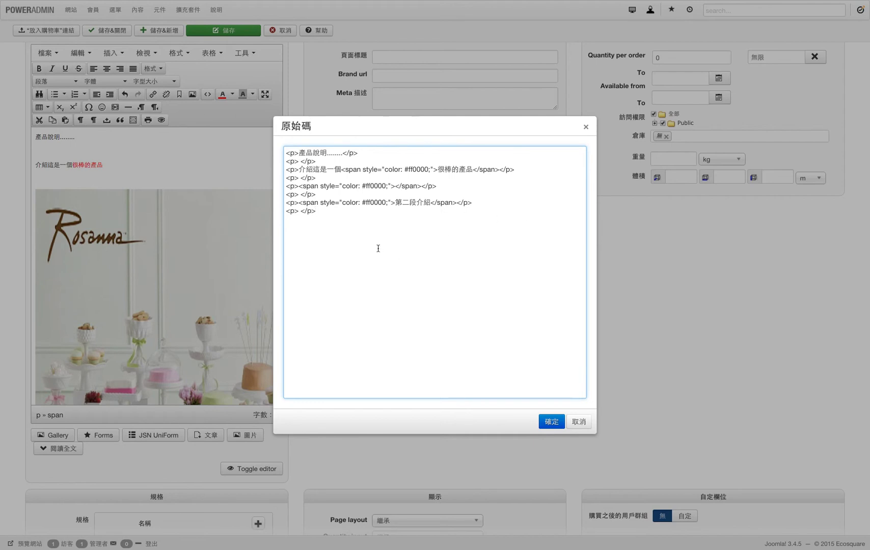
key(ctrl+v)
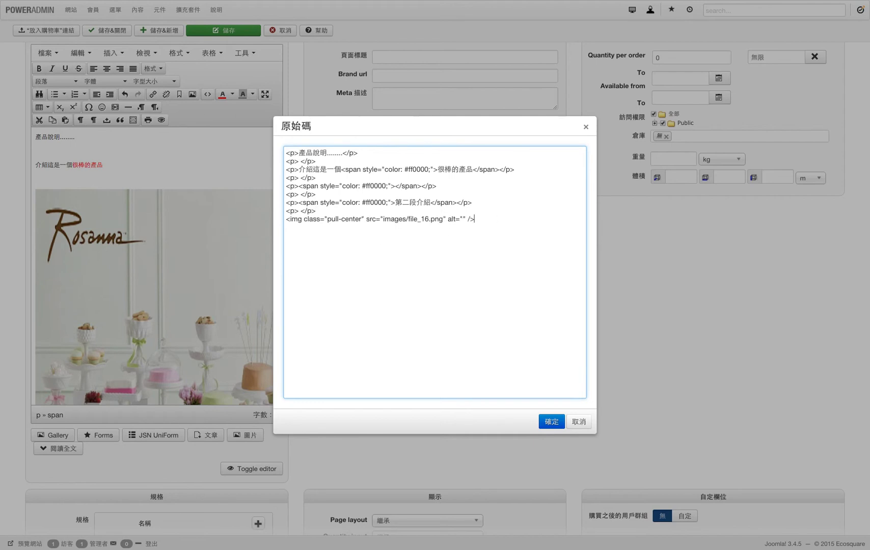
click(583, 424)
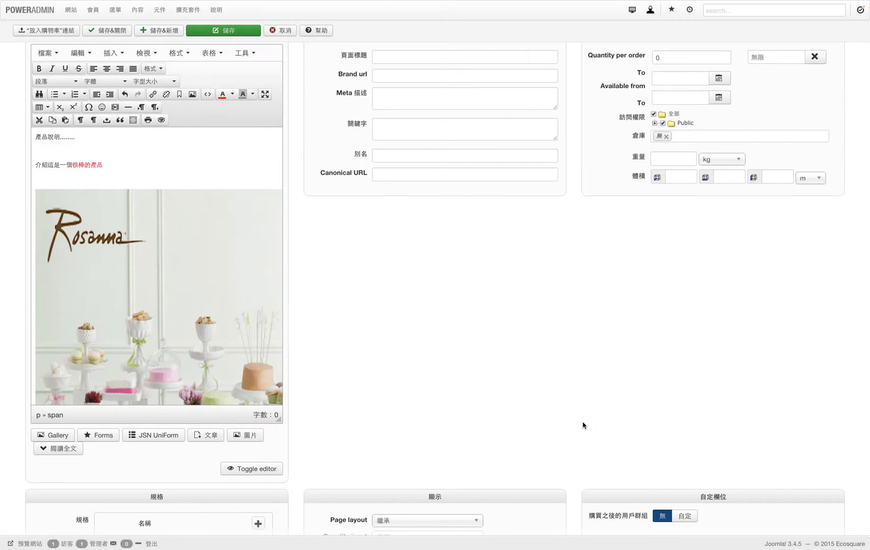
click(173, 377)
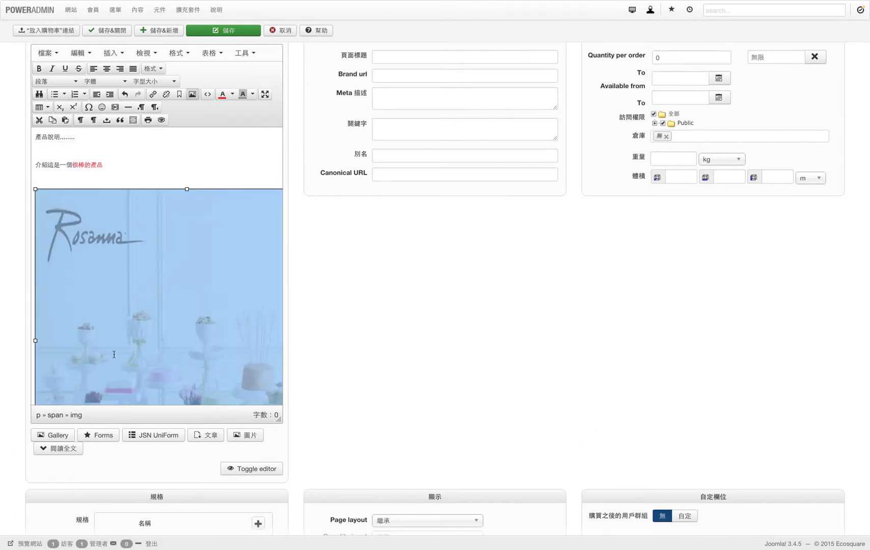
scroll(175, 302, up, 5)
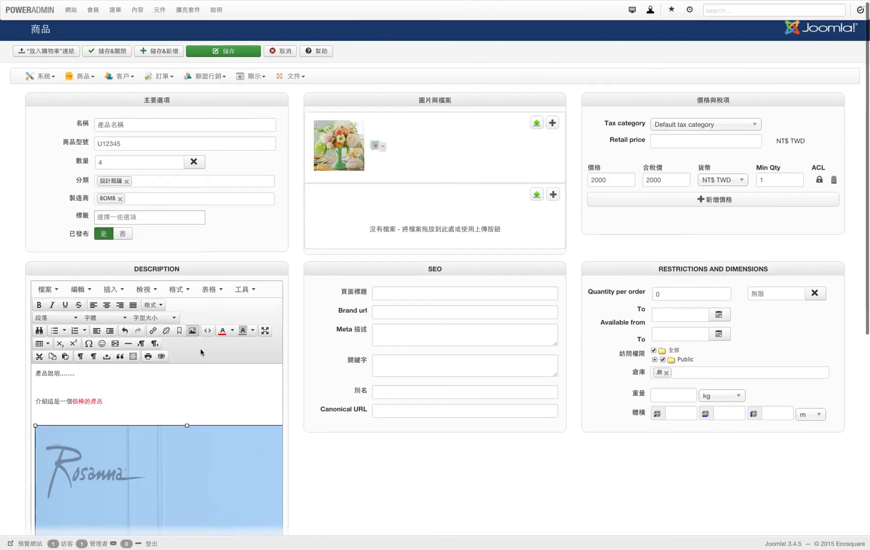
scroll(201, 352, down, 2)
scroll(371, 413, down, 3)
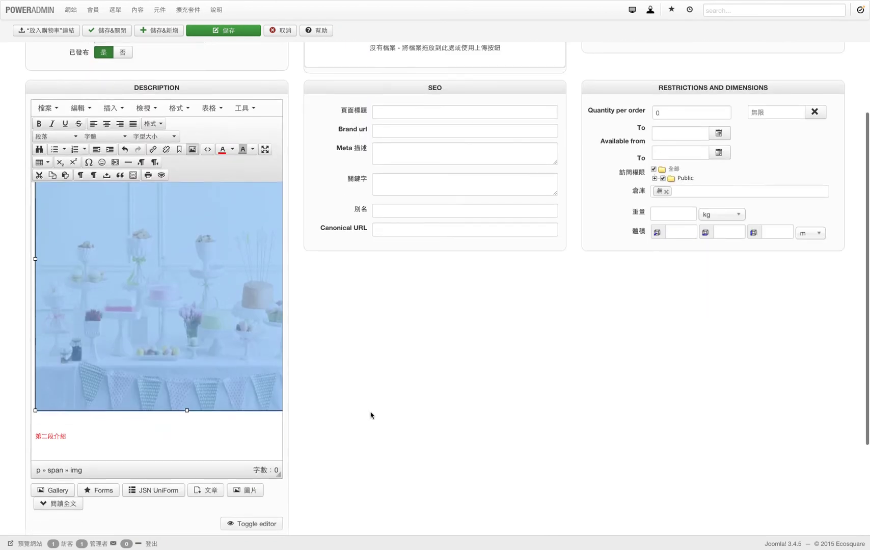
Set the minimum quantity per order to 1 in the restrictions section.
scroll(635, 278, up, 1)
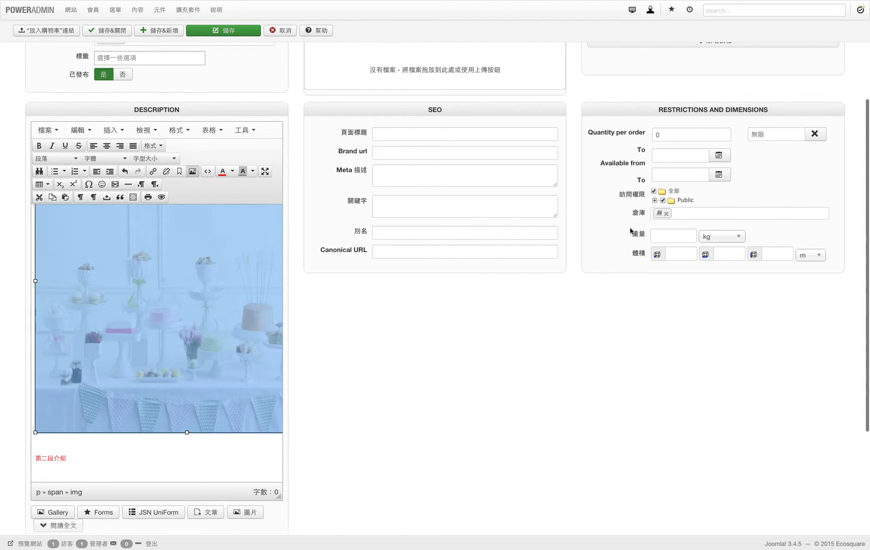
scroll(773, 306, up, 3)
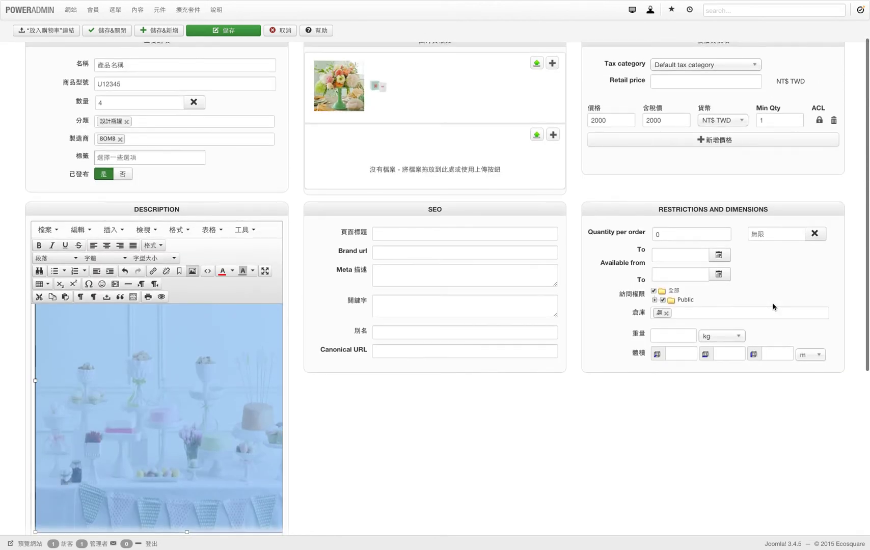
click(669, 234)
text(ㄉ)
key(BackSpace)
text(2)
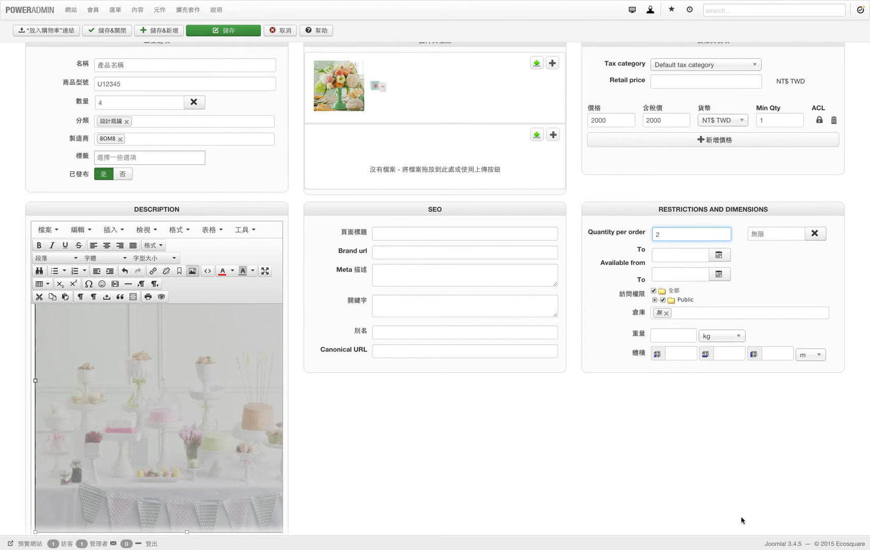
key(BackSpace)
text(1)
Try a maximum quantity per order of 3 and reset the limit to 無限.
drag(763, 233, 746, 236)
text(3)
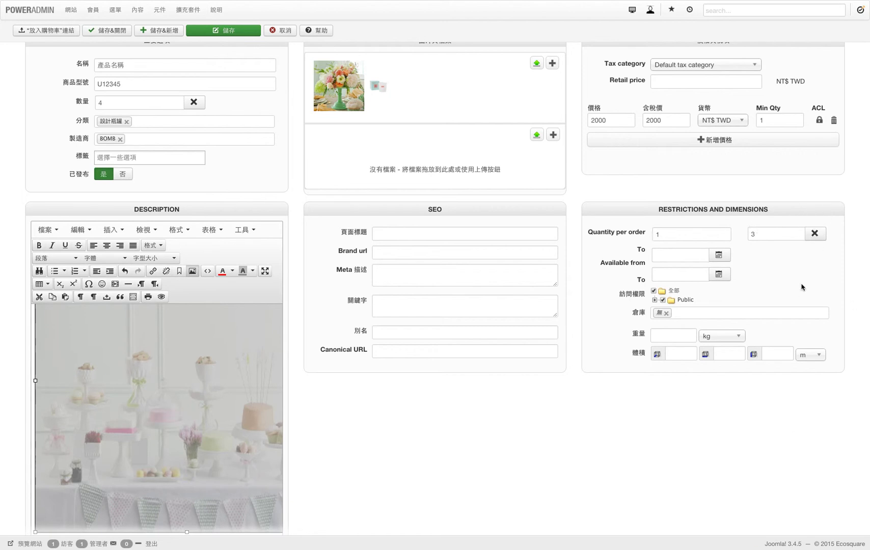
click(813, 235)
Make the product available from 2015-11-13 to 2015-11-20.
click(715, 258)
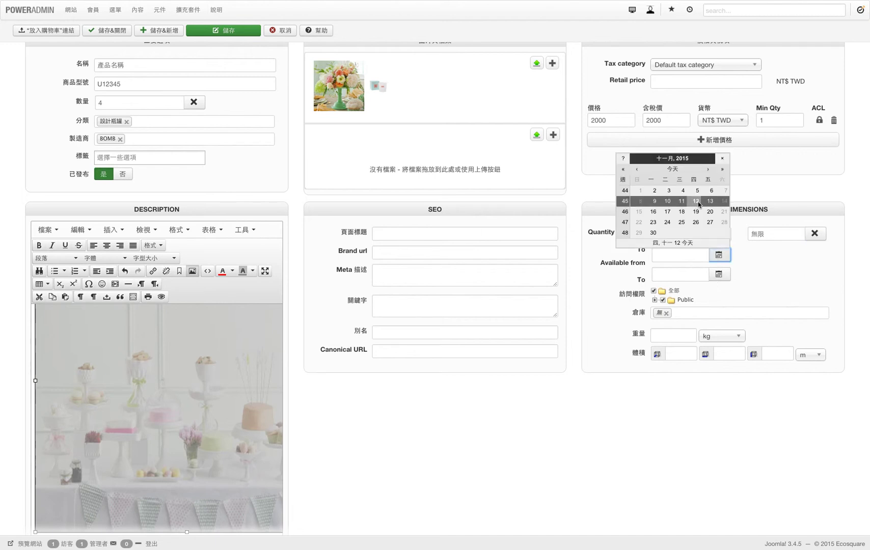
click(711, 202)
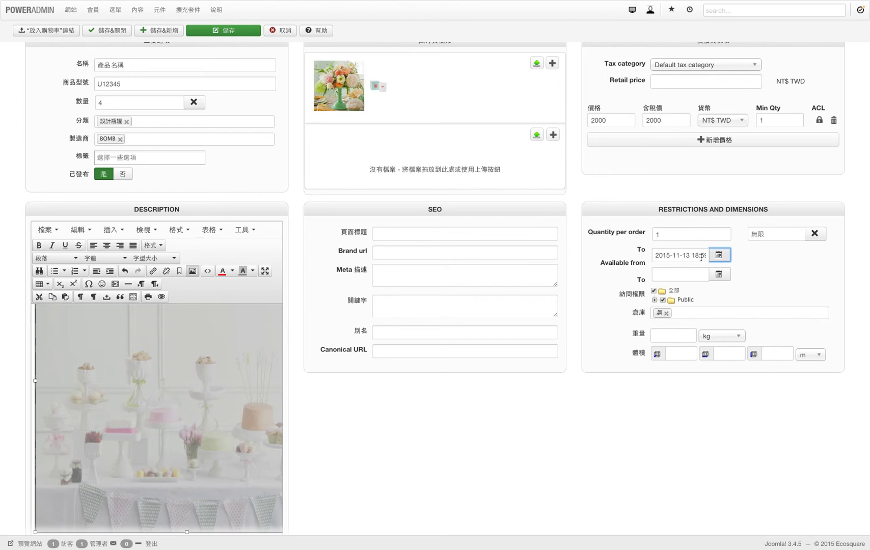
drag(696, 257, 703, 256)
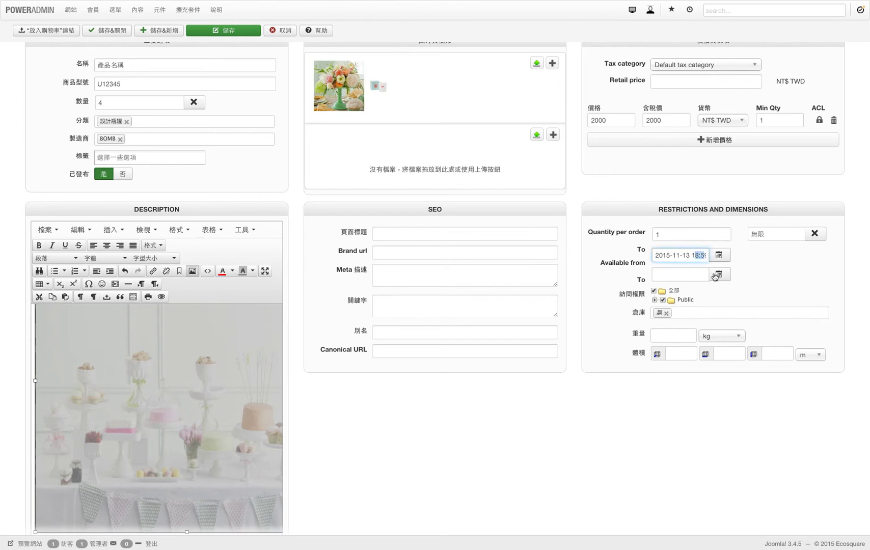
click(719, 275)
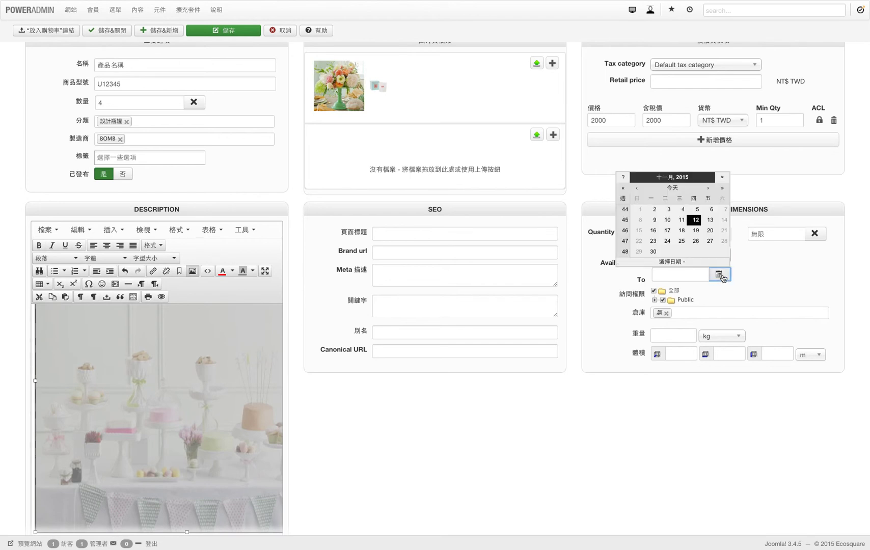
click(709, 231)
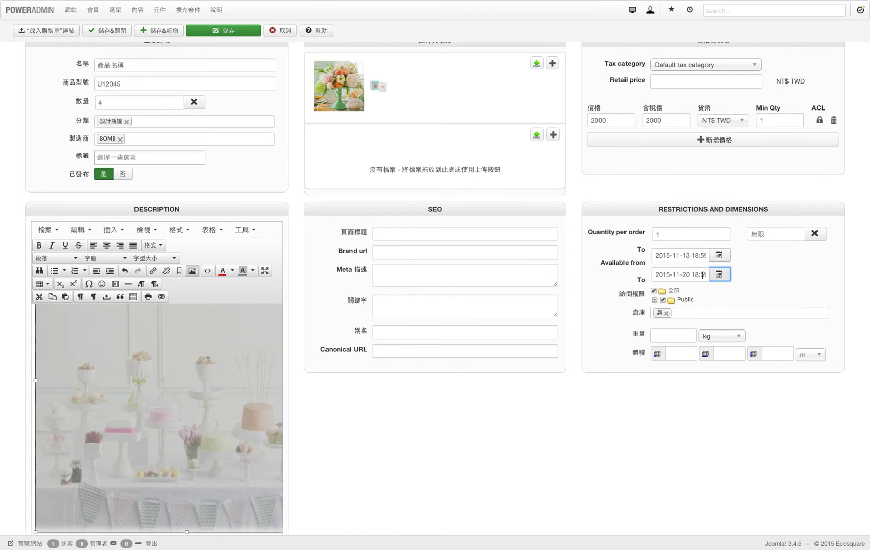
click(761, 455)
Set the product's 重量 weight to 1.7 and choose oz as its unit.
scroll(398, 365, up, 3)
scroll(563, 368, down, 2)
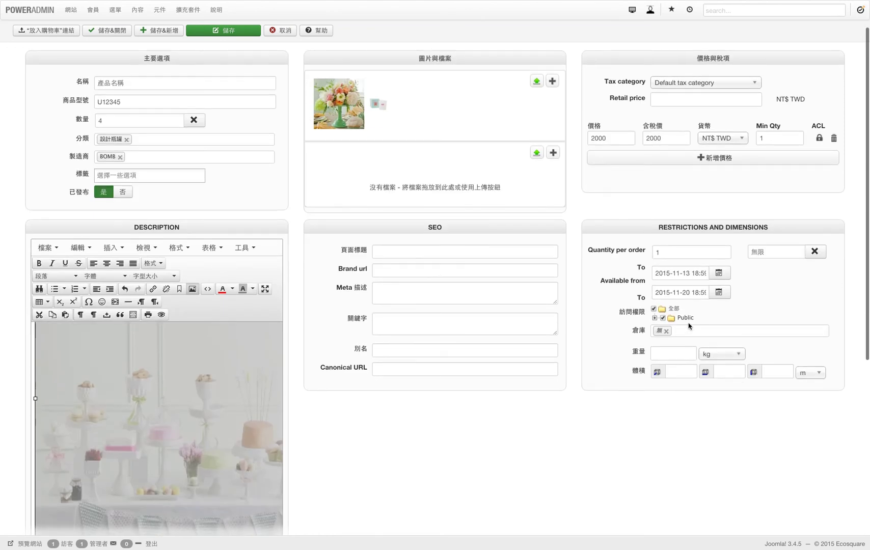
click(665, 350)
text(1.7)
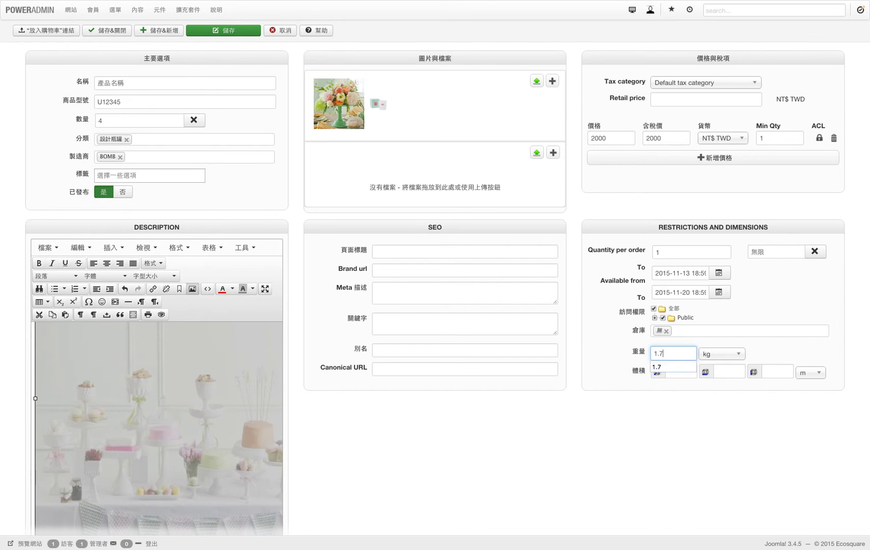
click(738, 353)
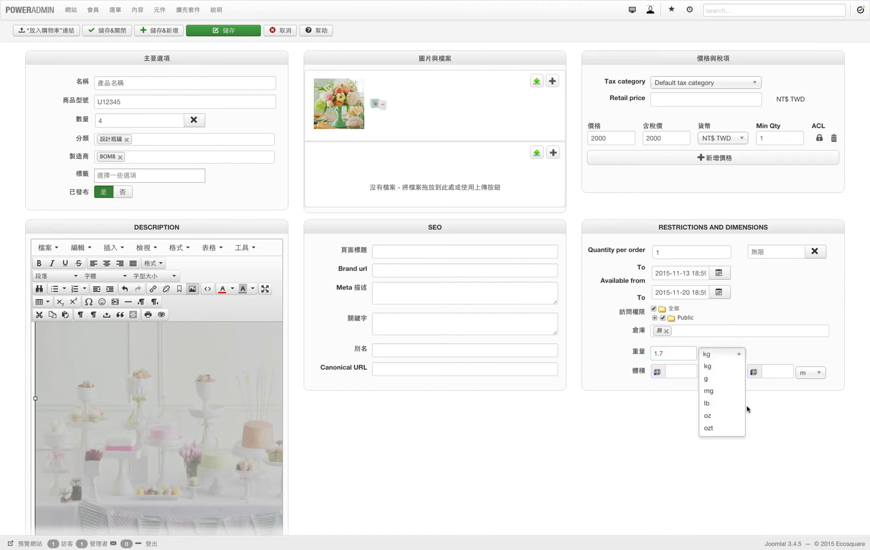
click(738, 424)
Review the whole product form, including the 規格, 顯示 and 自定欄位 sections.
scroll(720, 451, down, 3)
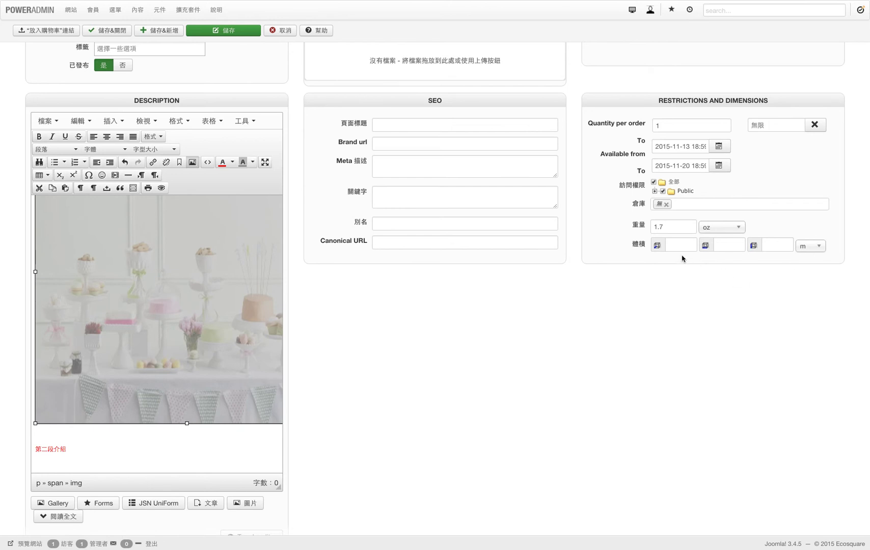
scroll(759, 326, down, 3)
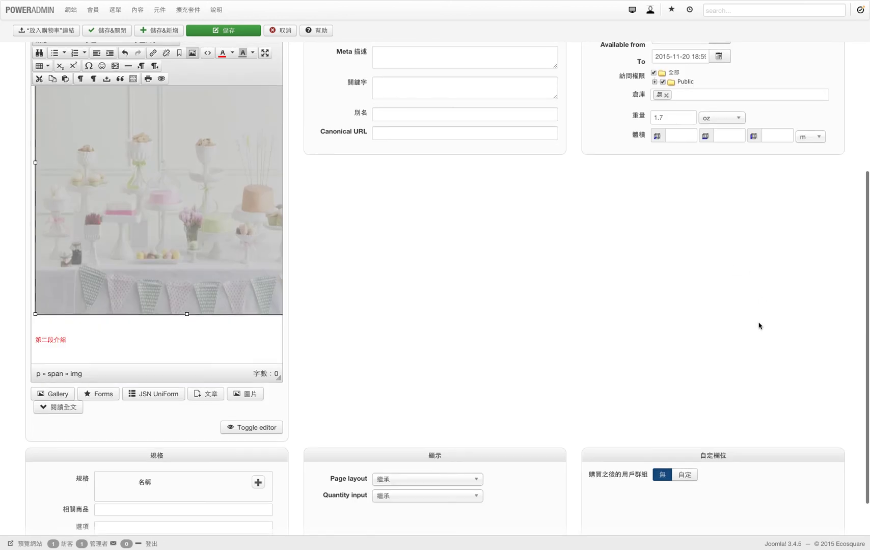
scroll(534, 295, down, 2)
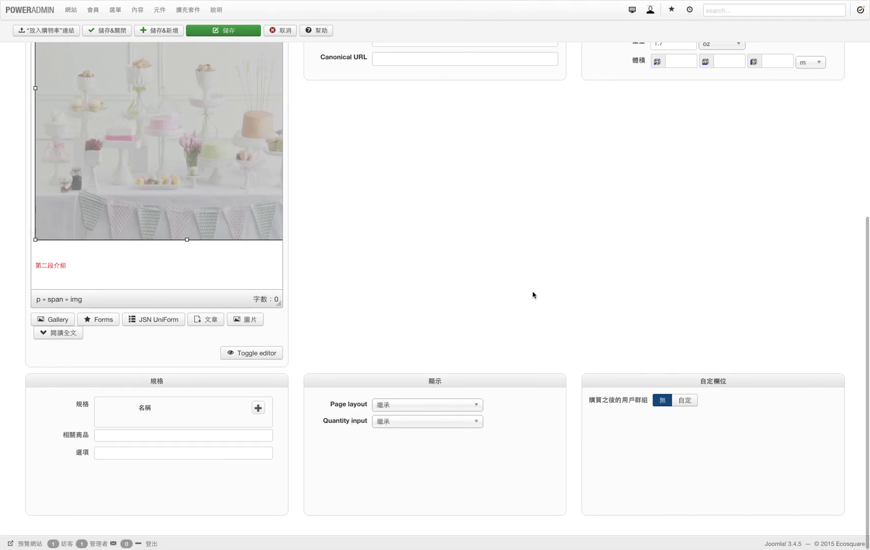
scroll(533, 294, up, 3)
scroll(533, 295, down, 2)
scroll(533, 294, down, 1)
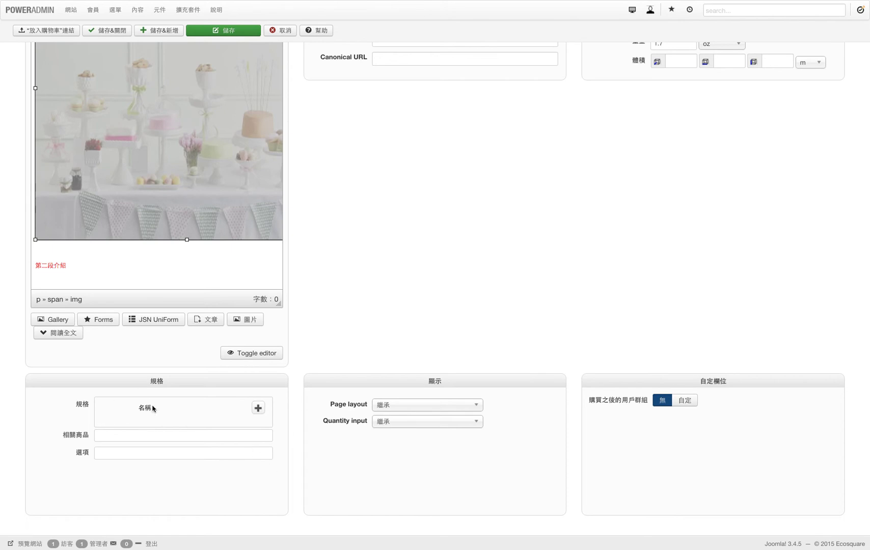
scroll(323, 206, up, 8)
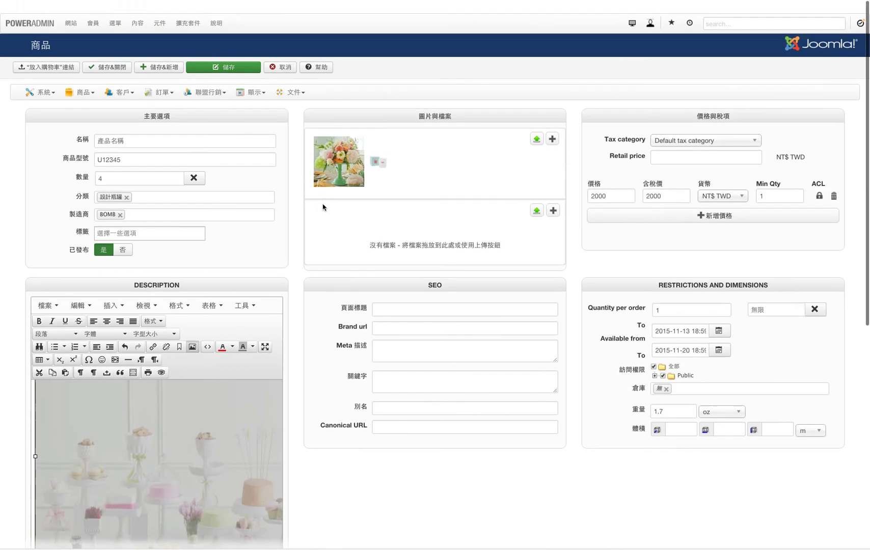
scroll(322, 206, down, 8)
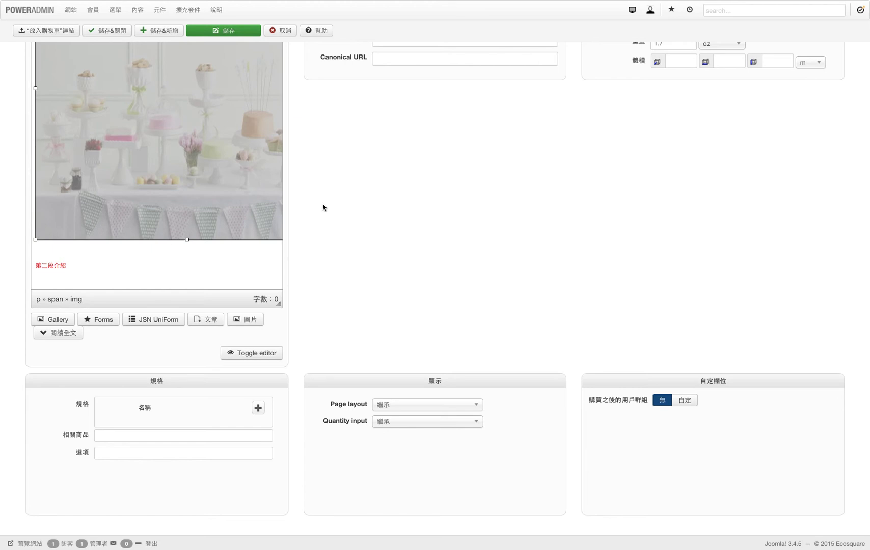
Add a 規格 specification using the Color characteristic with Red as its 預設值 default value, and save it.
click(258, 408)
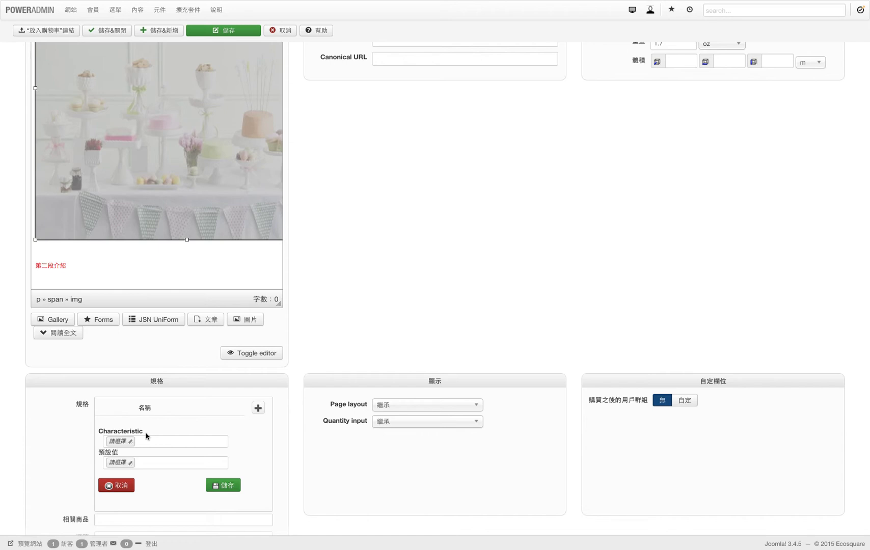
click(123, 445)
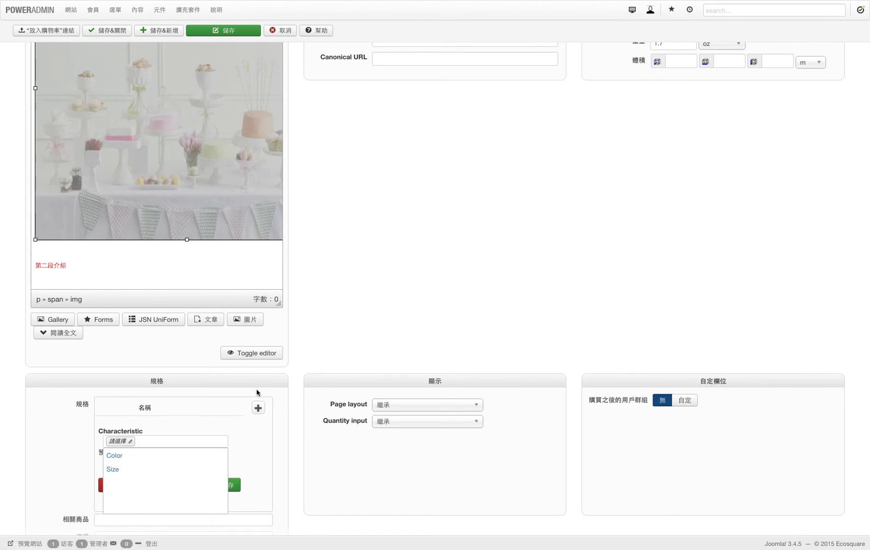
click(141, 462)
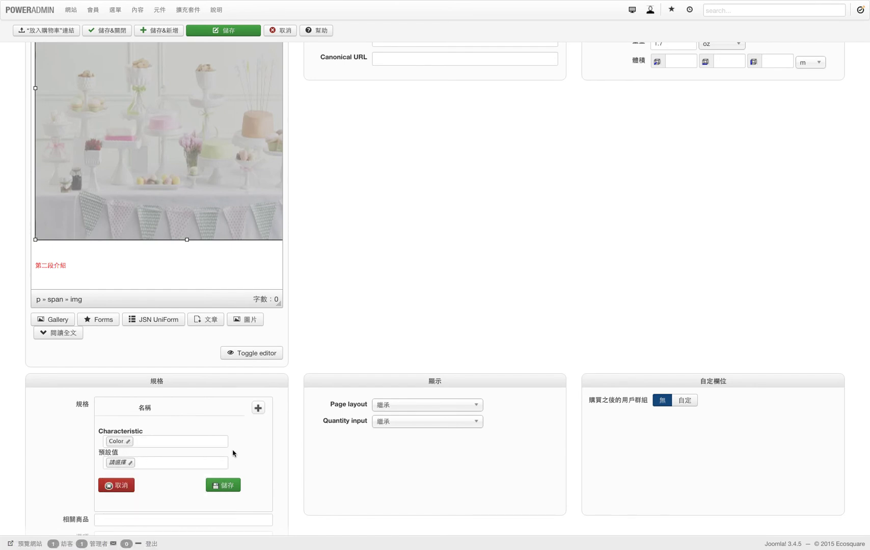
scroll(293, 330, up, 8)
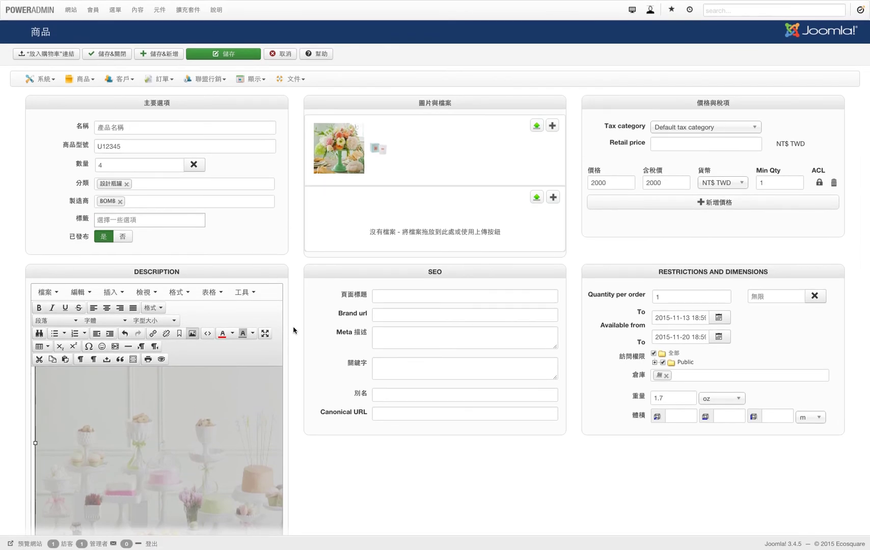
scroll(294, 330, down, 10)
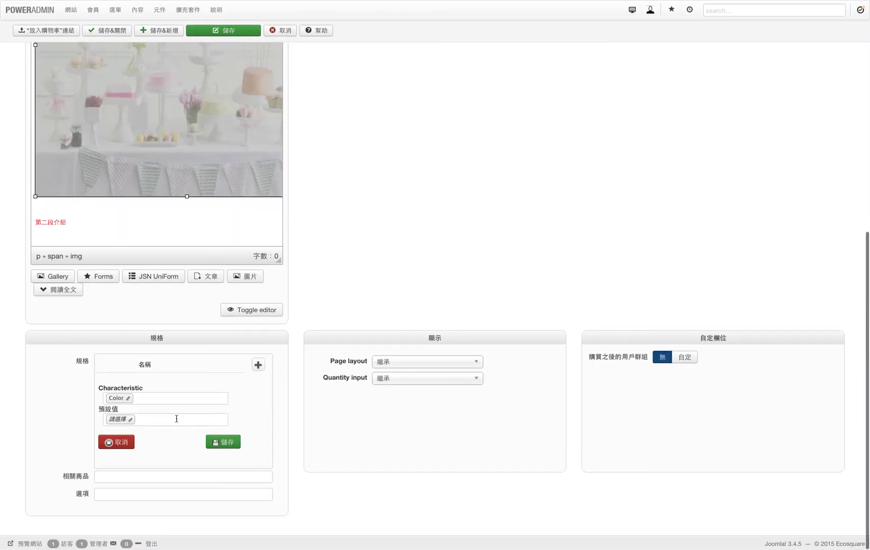
click(124, 424)
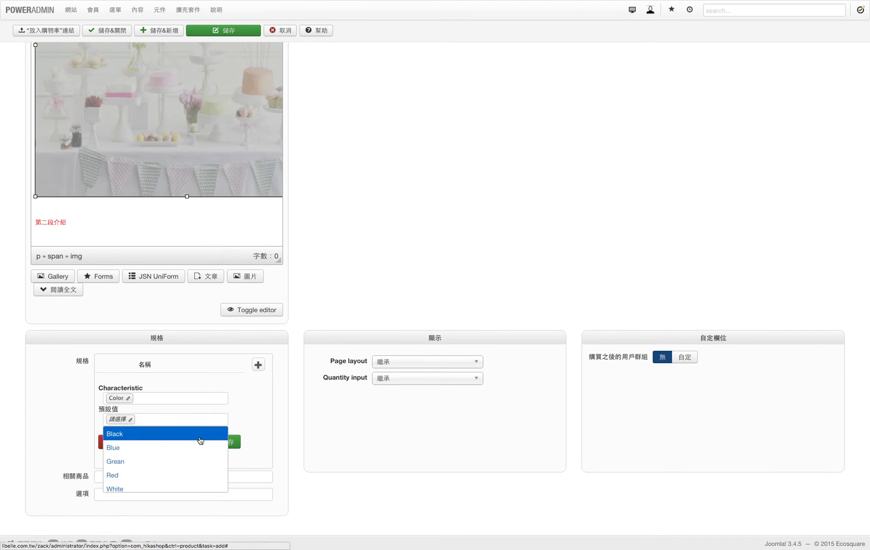
click(185, 475)
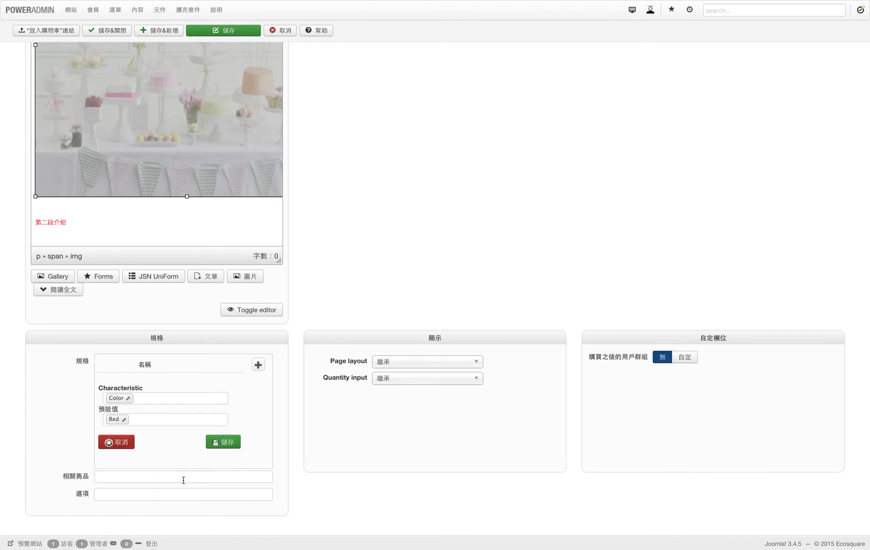
click(222, 443)
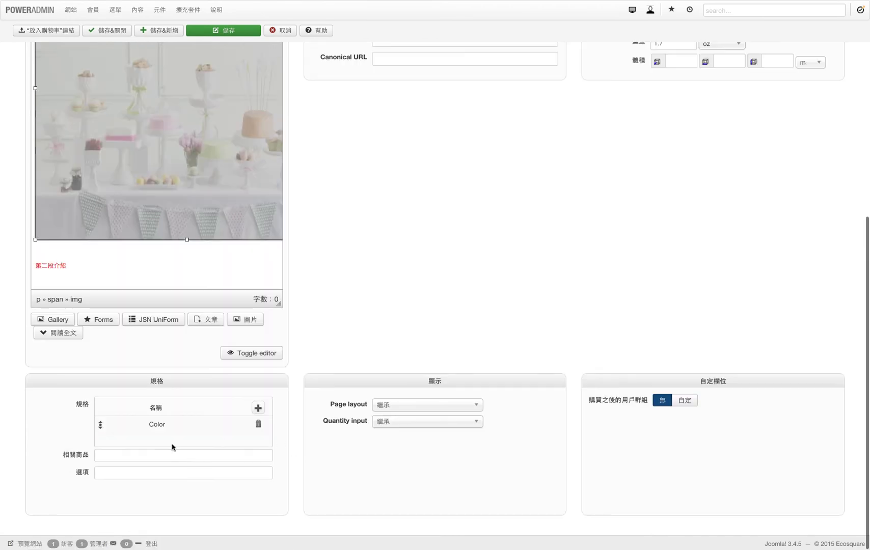
Check the completed product form once more and save the product while keeping it open.
scroll(357, 283, up, 15)
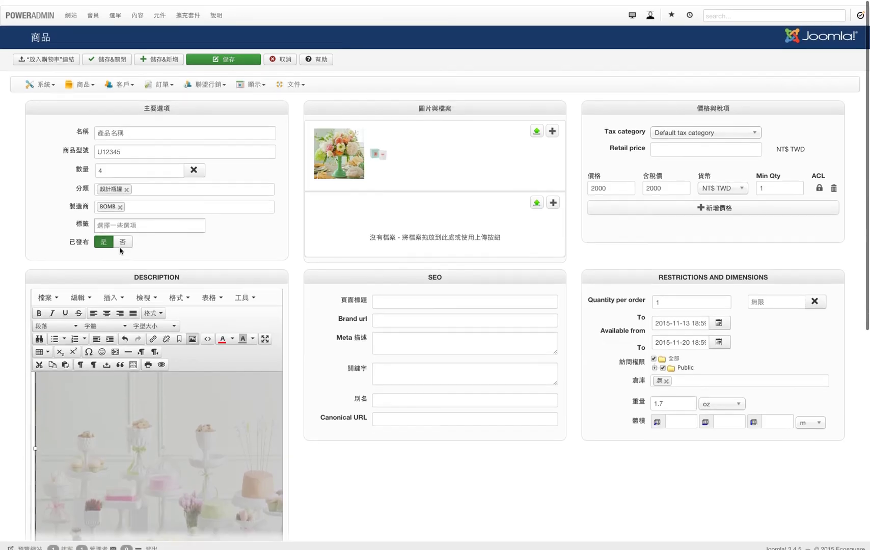
scroll(387, 326, down, 15)
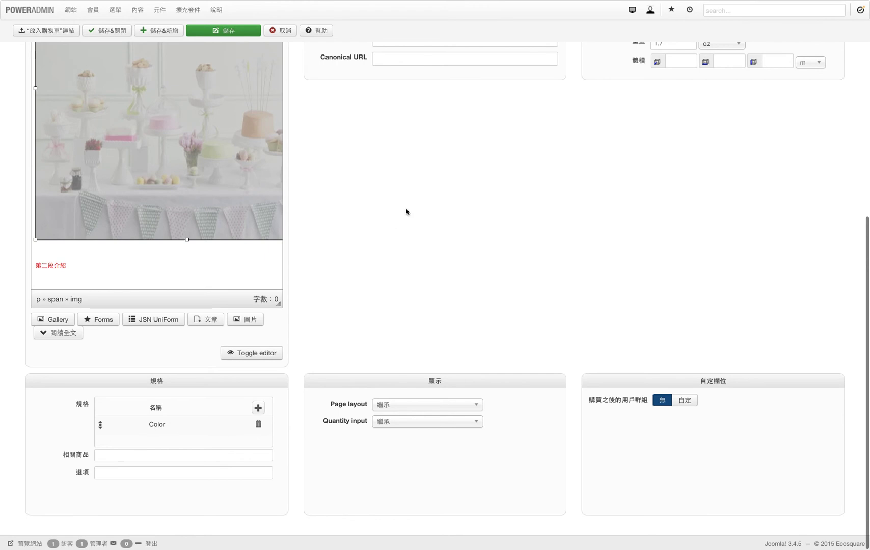
scroll(406, 211, up, 10)
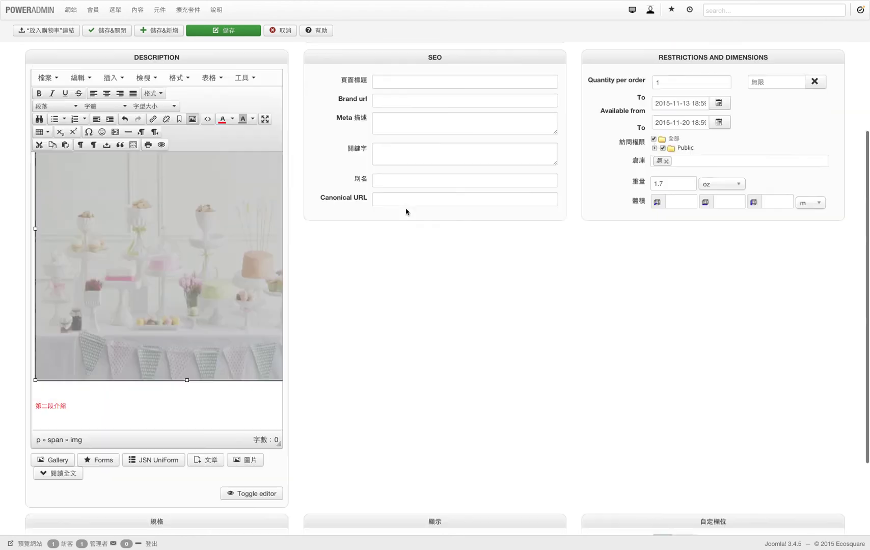
scroll(457, 407, down, 7)
scroll(458, 410, up, 7)
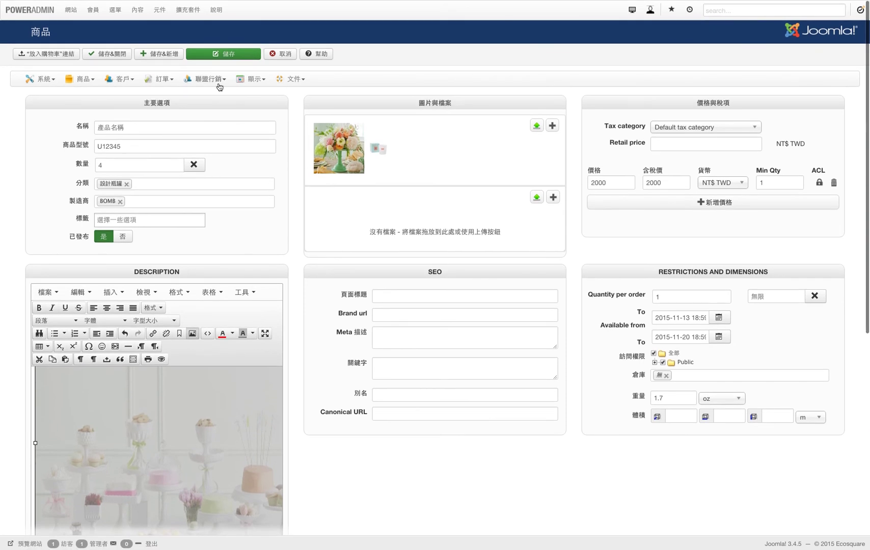
click(220, 55)
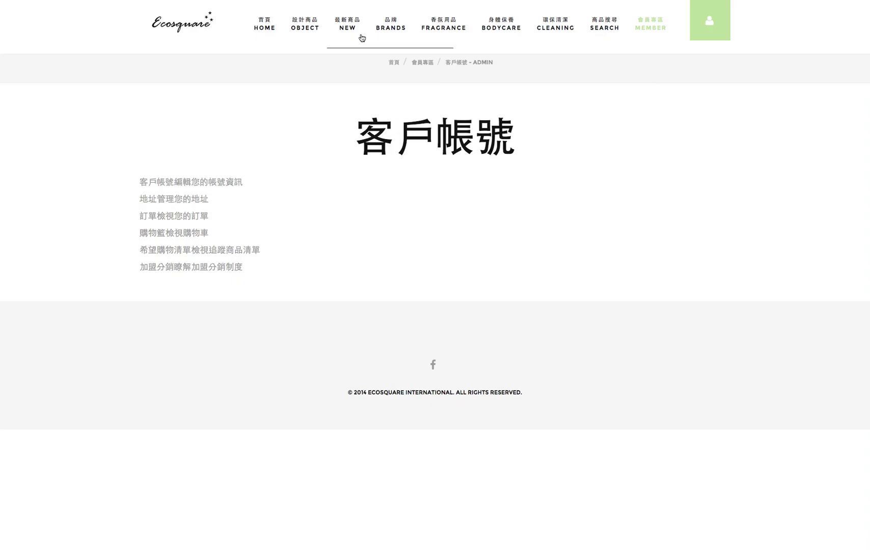
Switch to the Ecosquare storefront and open 產品名稱 from page 2 of the 設計瓶罐 - Design Object category.
mouse_move(435, 30)
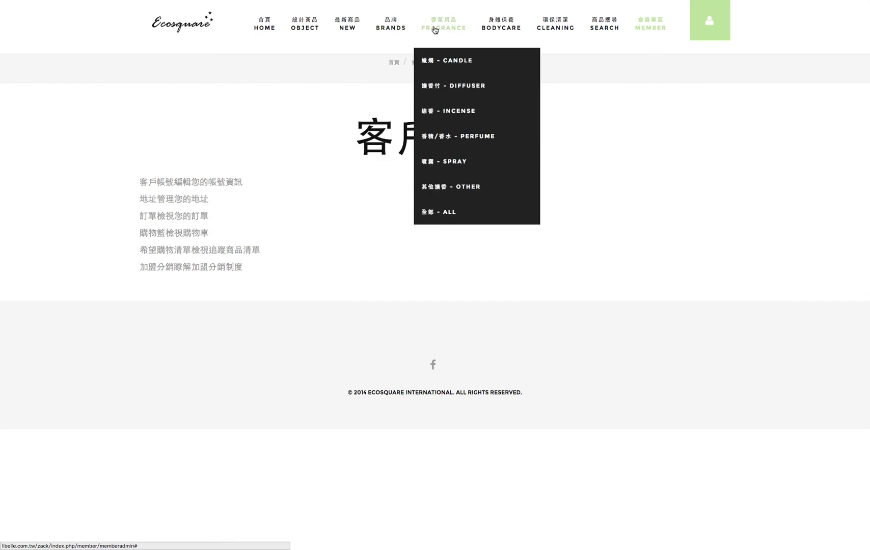
mouse_move(495, 23)
mouse_move(378, 39)
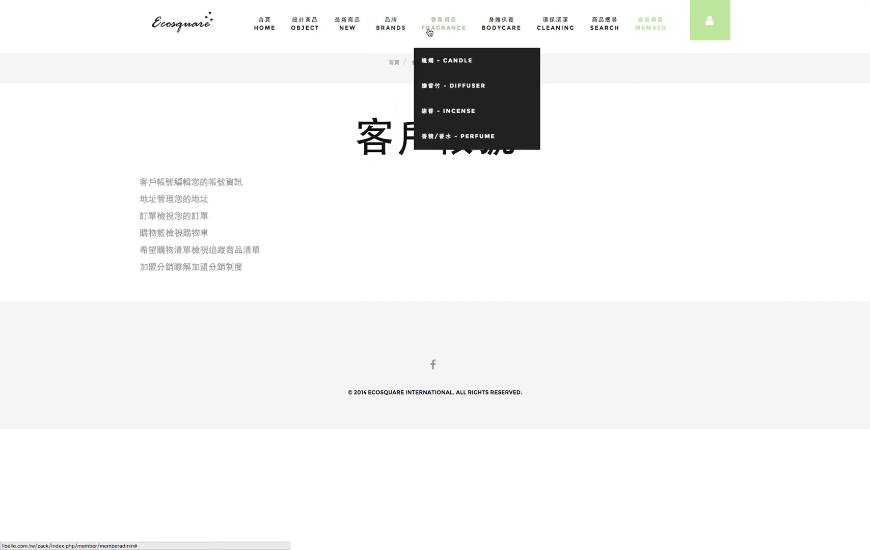
mouse_move(305, 33)
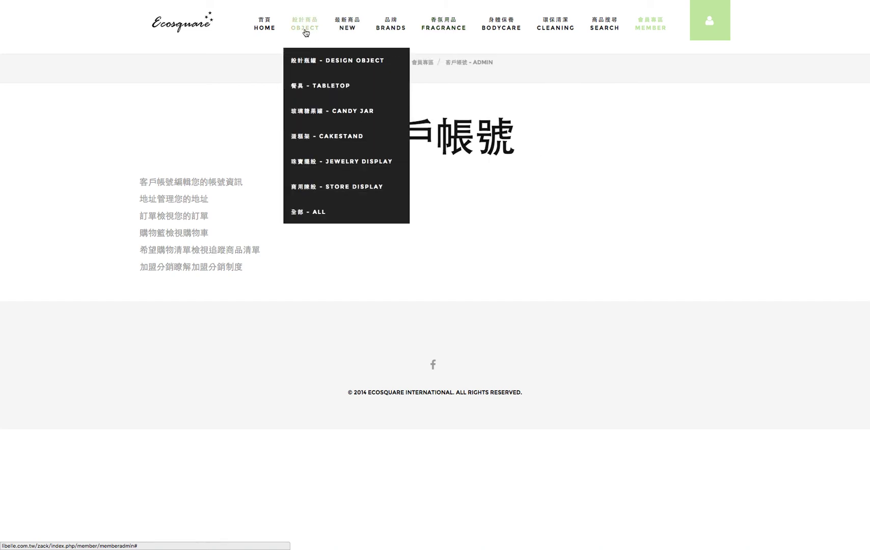
click(315, 64)
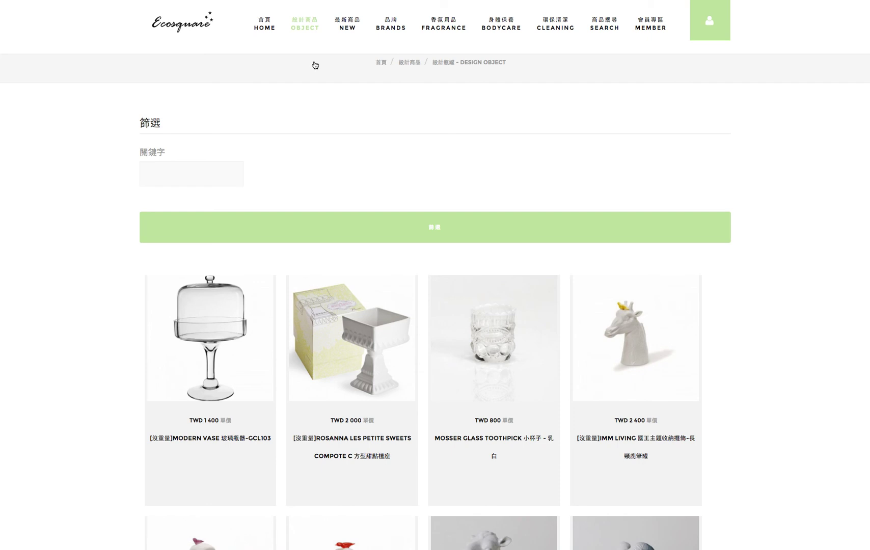
scroll(600, 200, down, 3)
scroll(601, 201, down, 15)
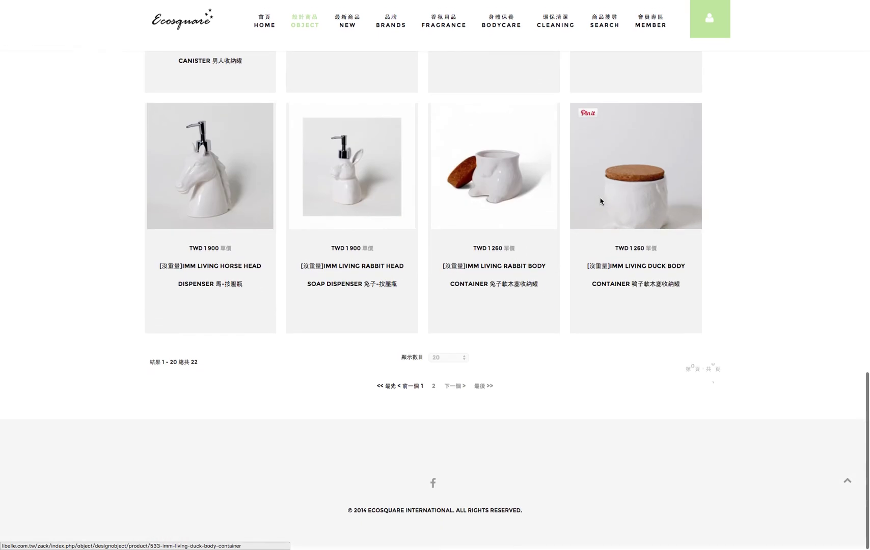
click(433, 390)
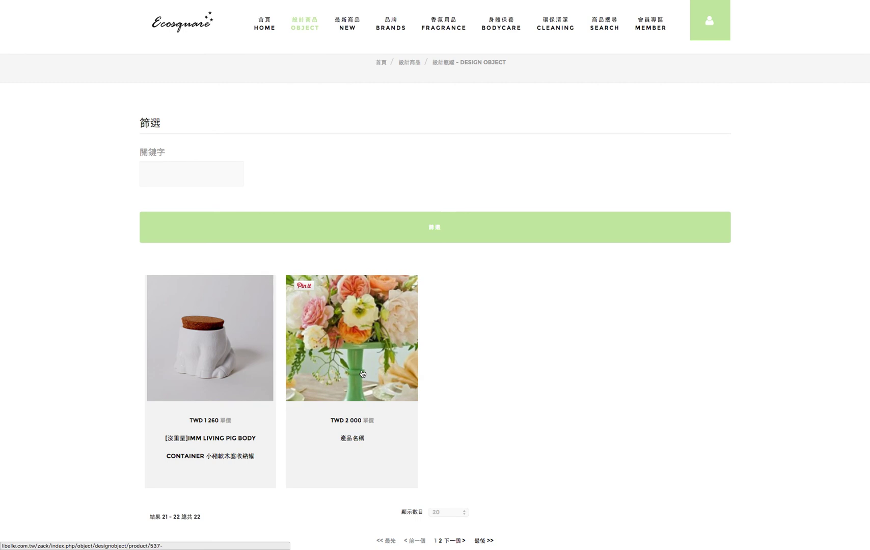
click(362, 374)
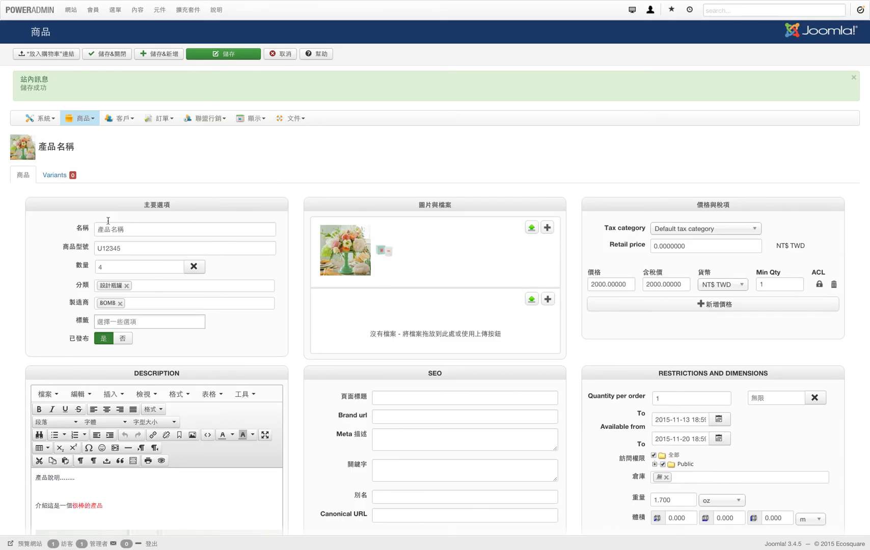
Return to the product's admin form and start adding variants, choosing Black as the first Color.
scroll(230, 330, down, 8)
scroll(230, 330, down, 1)
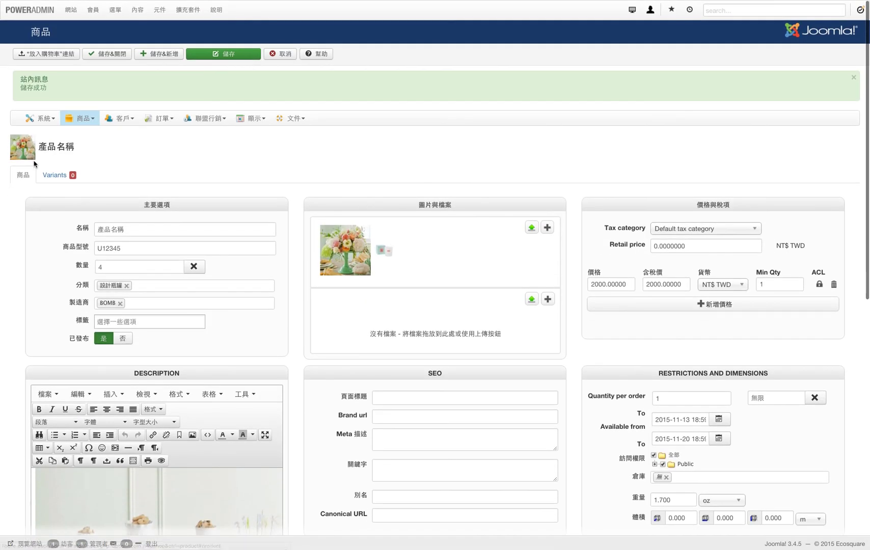
click(45, 176)
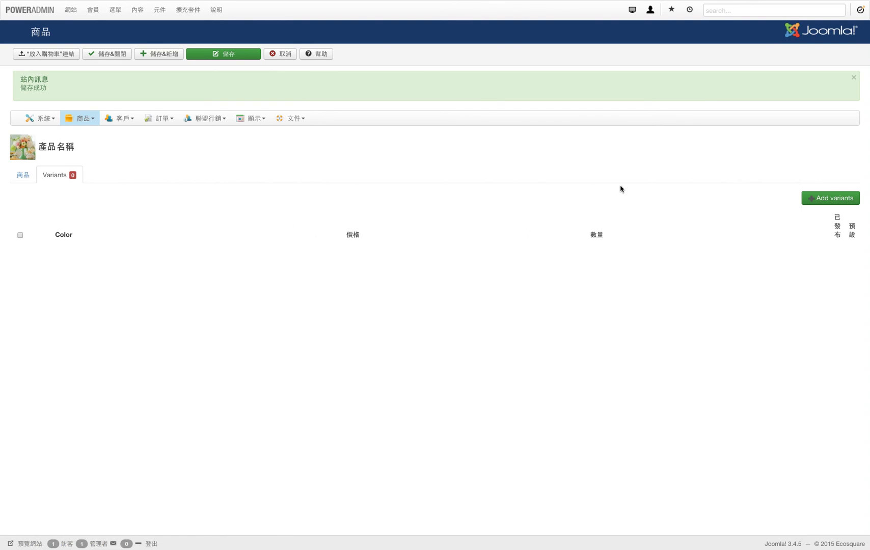
click(830, 202)
click(830, 203)
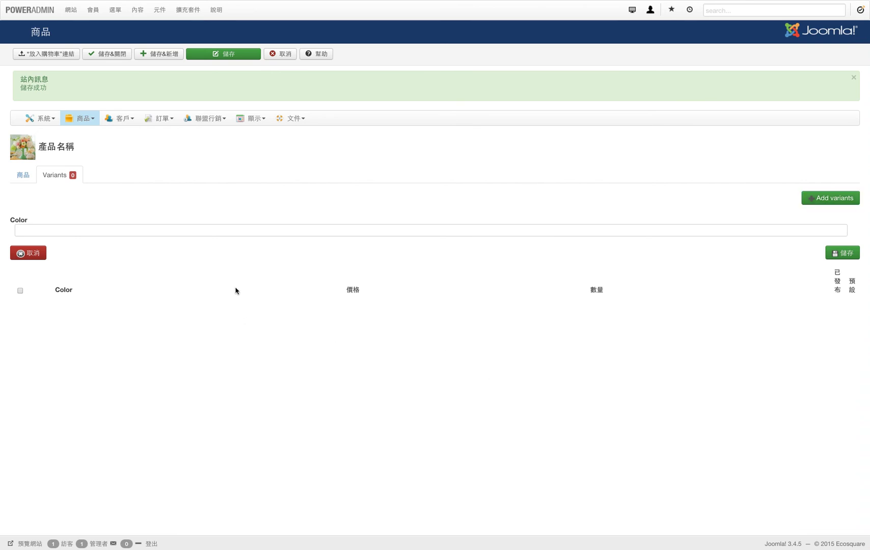
click(190, 228)
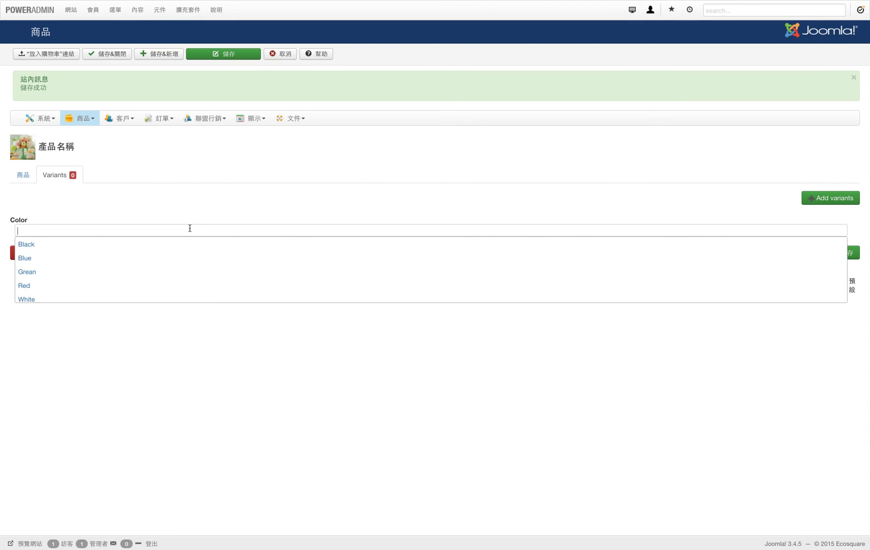
scroll(158, 255, down, 1)
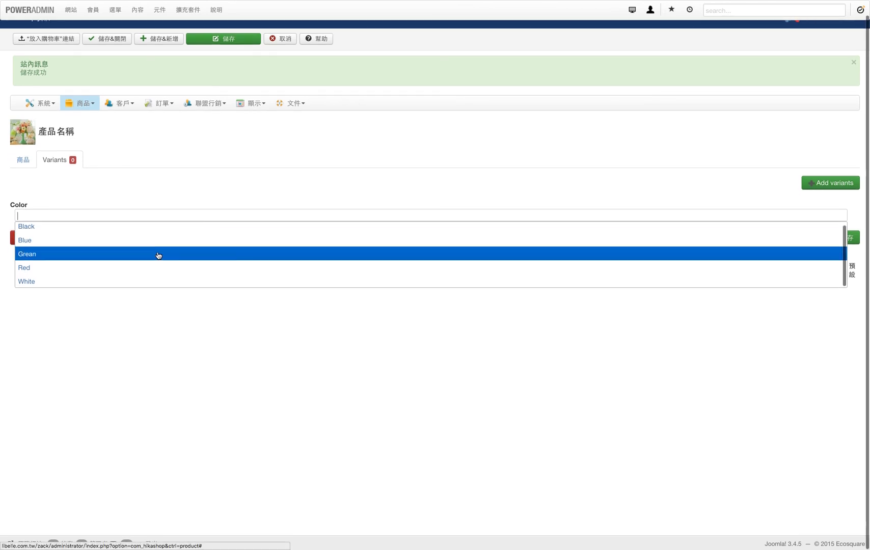
click(150, 229)
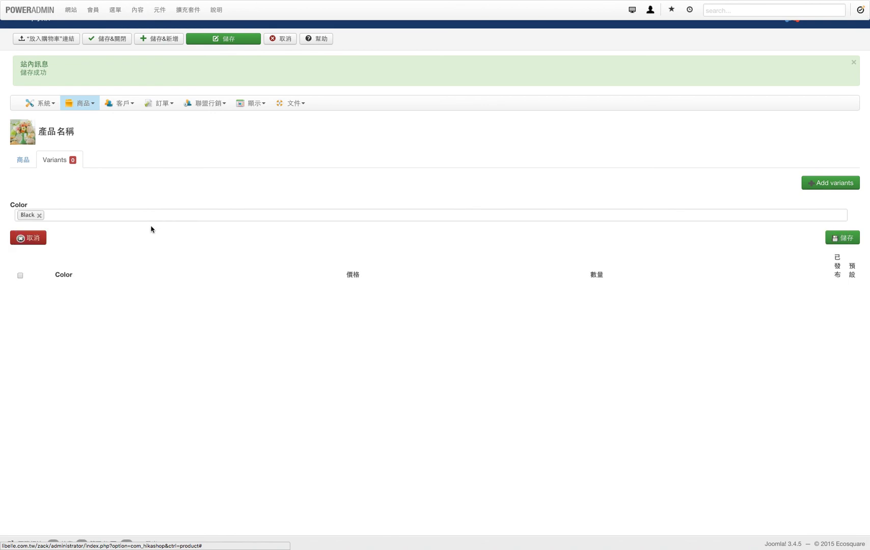
Add Blue and Red to the variant colors and save the variants.
click(118, 216)
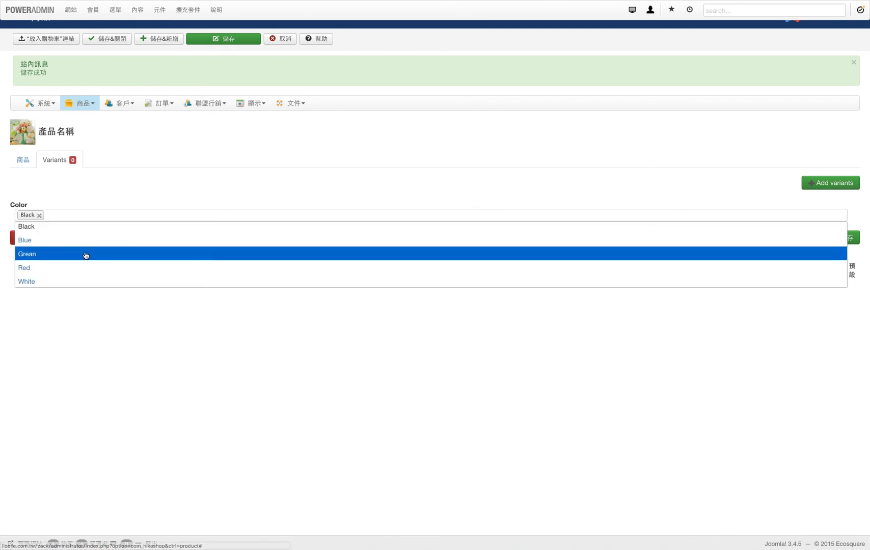
click(86, 249)
click(98, 216)
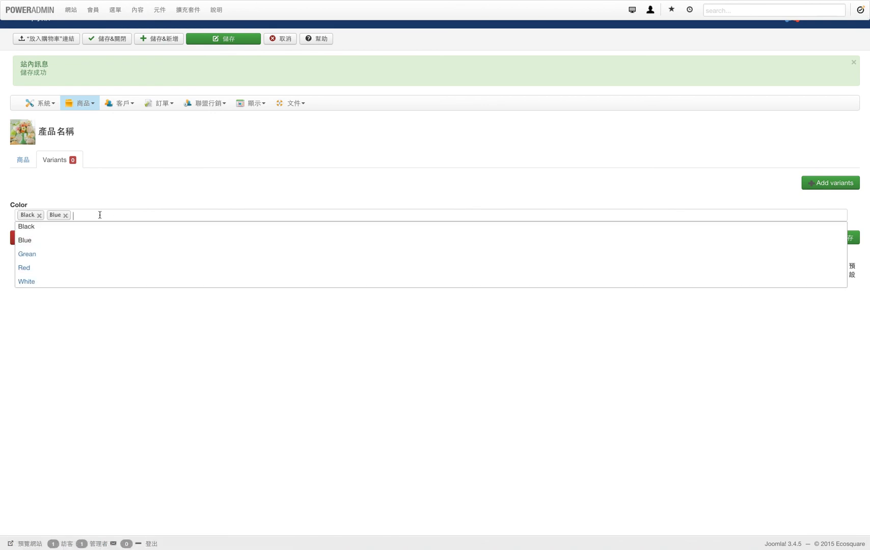
click(87, 265)
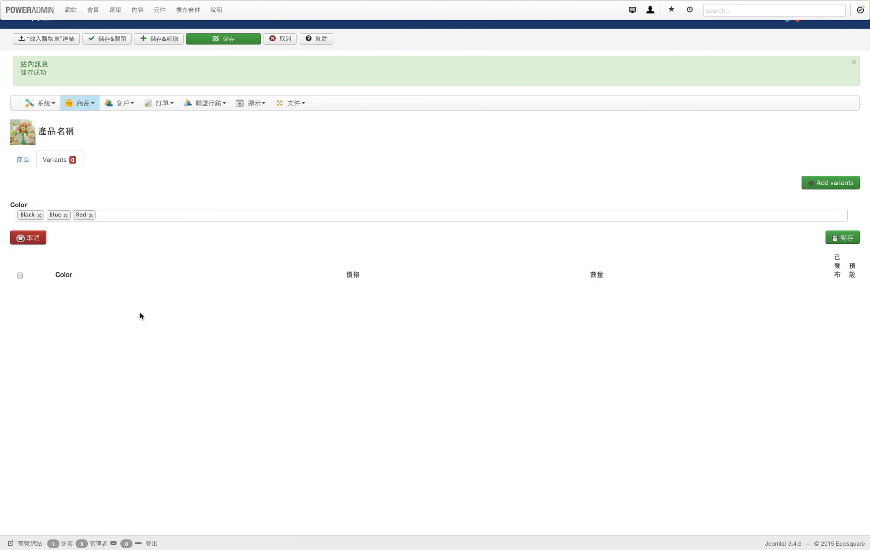
click(114, 214)
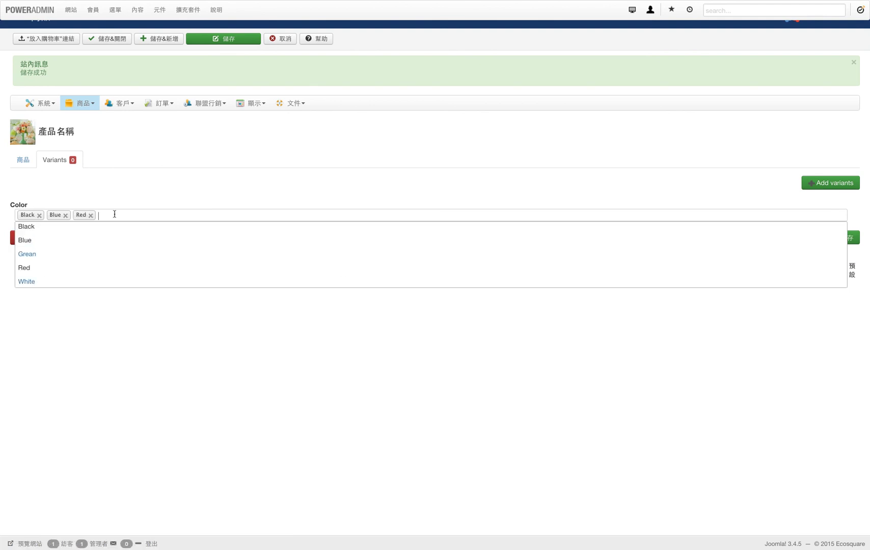
click(192, 304)
click(850, 237)
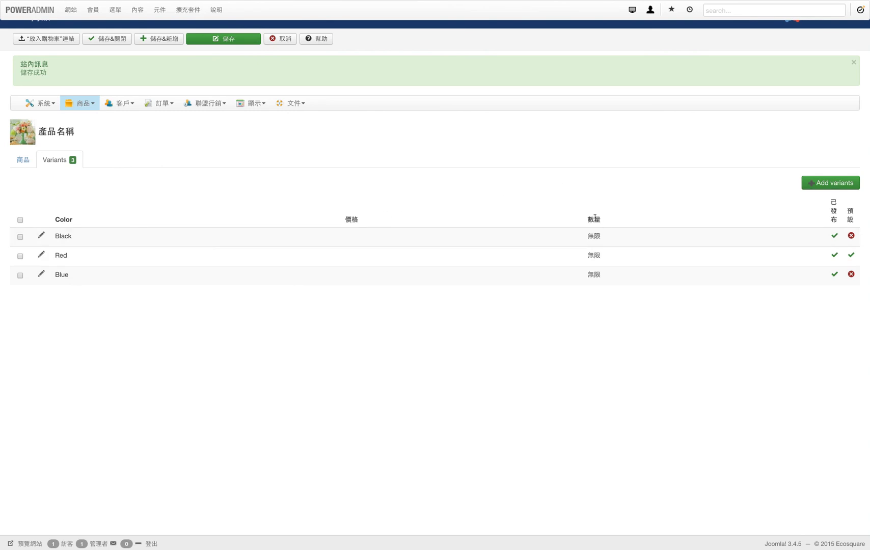
Open the Black variant for editing and review its price, image, description and restriction fields.
scroll(531, 344, down, 1)
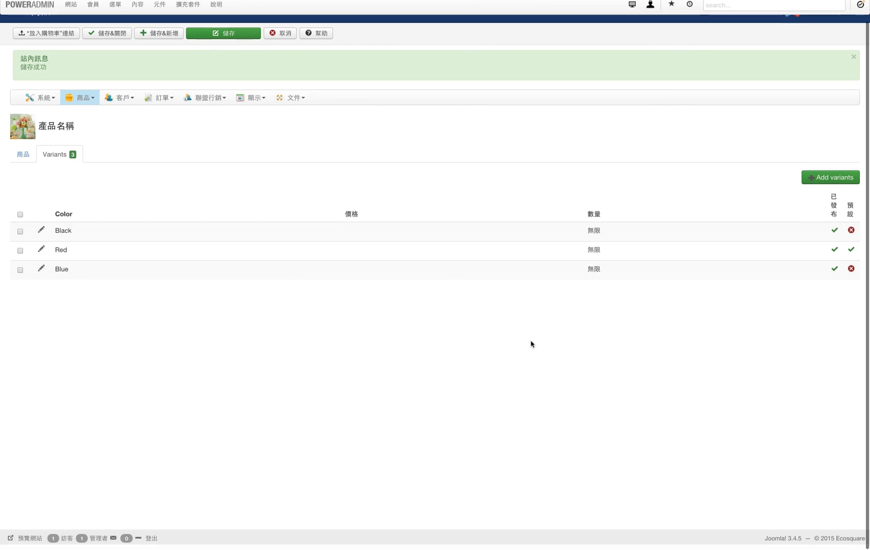
click(41, 239)
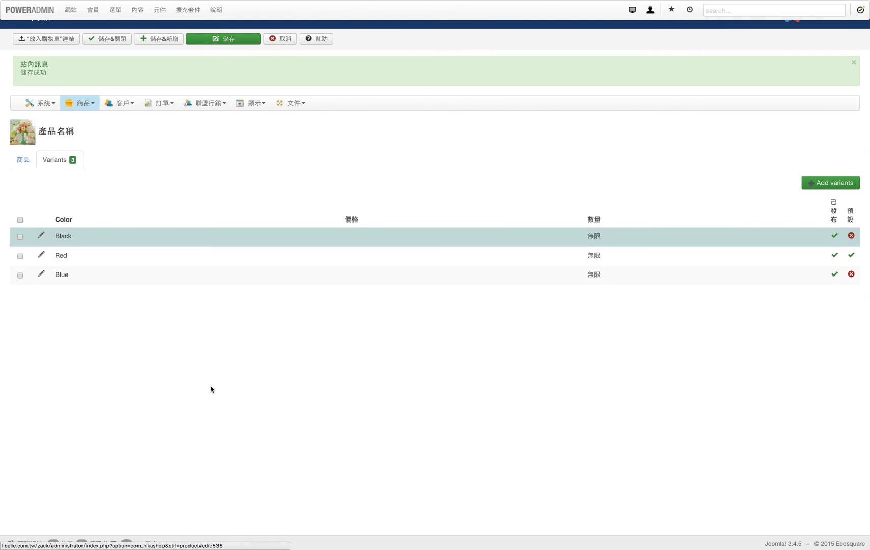
scroll(213, 390, down, 5)
scroll(213, 390, down, 1)
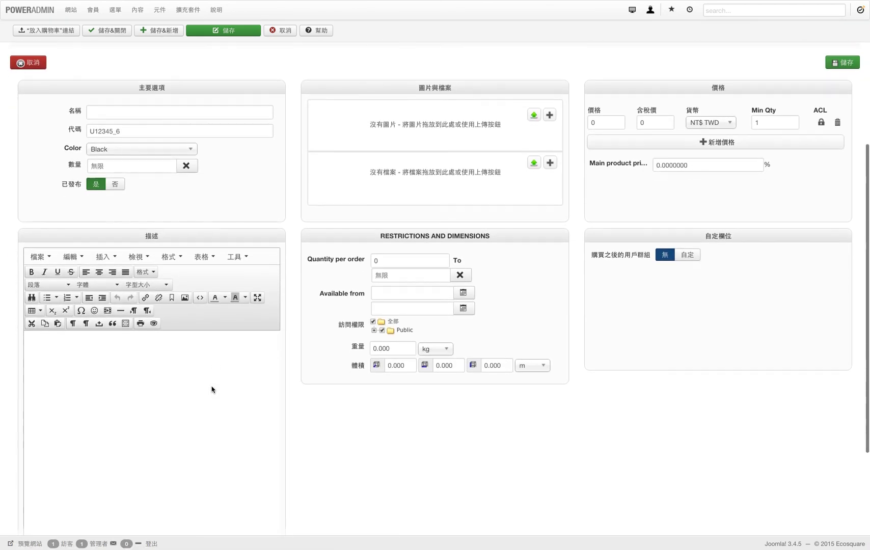
scroll(192, 418, down, 5)
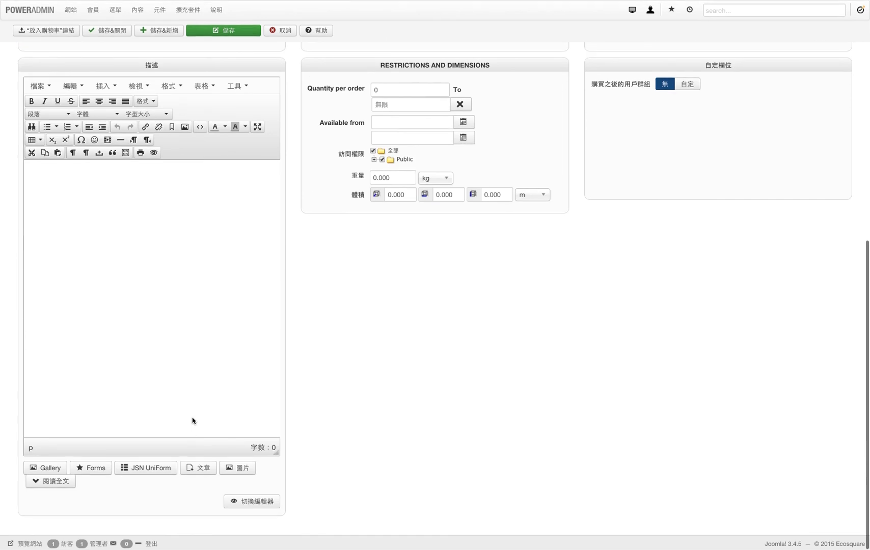
Finish reviewing the Black variant's detail fields and save the product with its color variants.
scroll(359, 301, up, 10)
scroll(604, 311, down, 10)
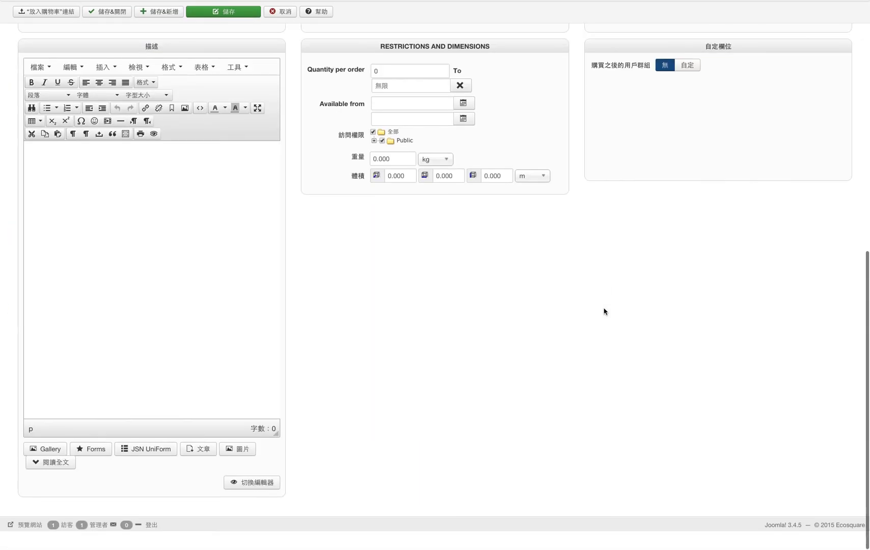
scroll(210, 414, up, 2)
scroll(278, 306, up, 8)
scroll(278, 307, down, 2)
scroll(279, 308, down, 1)
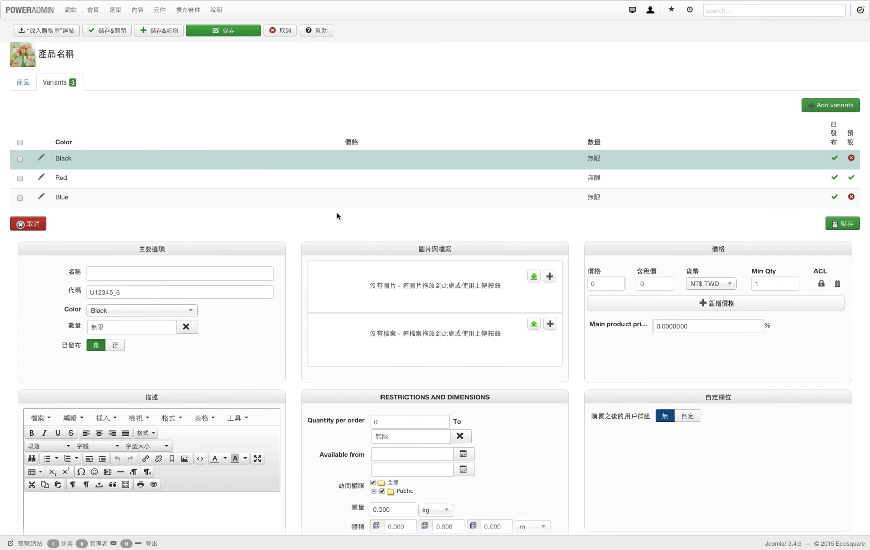
scroll(337, 216, up, 3)
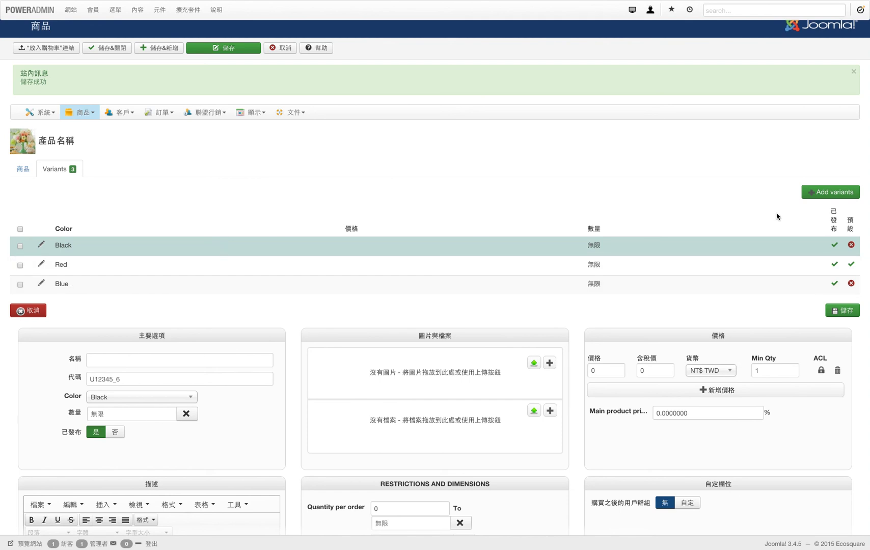
click(214, 51)
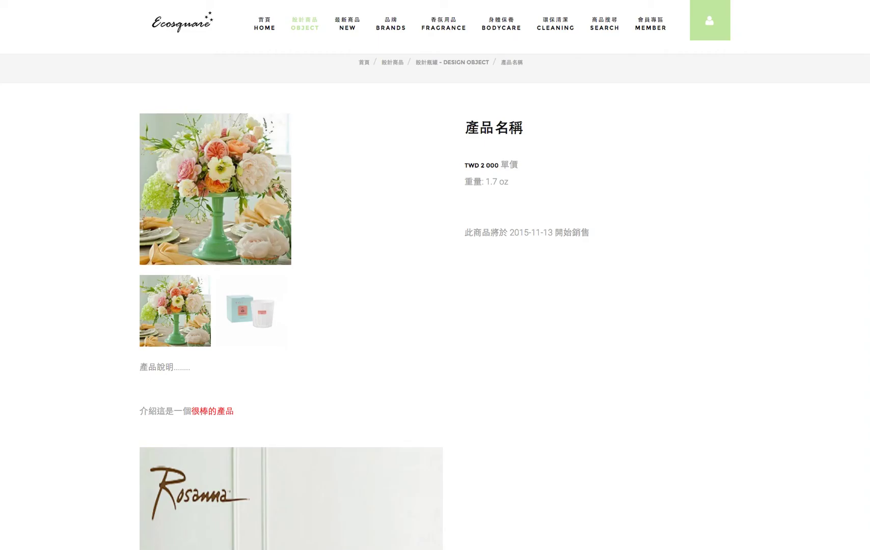
Refresh the 產品名稱 page on the Ecosquare storefront and check the choices offered under Color.
key(ctrl+r)
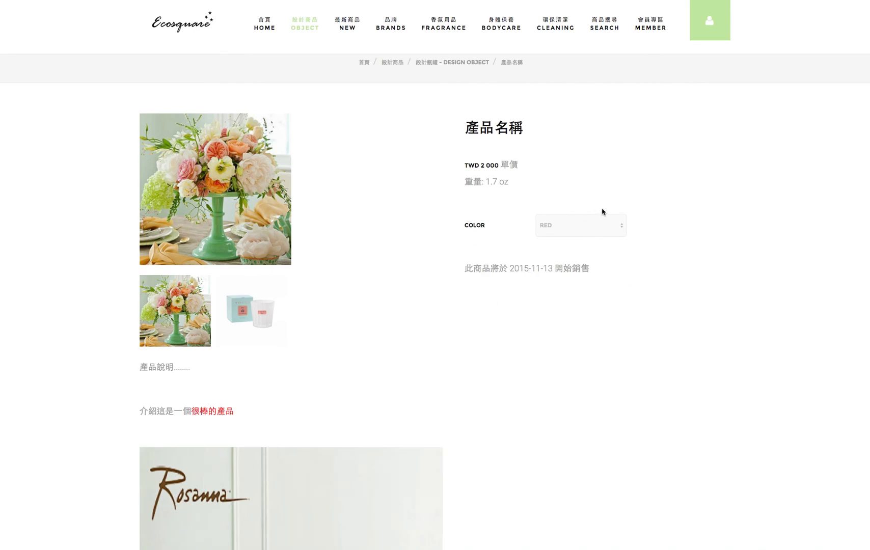
click(609, 226)
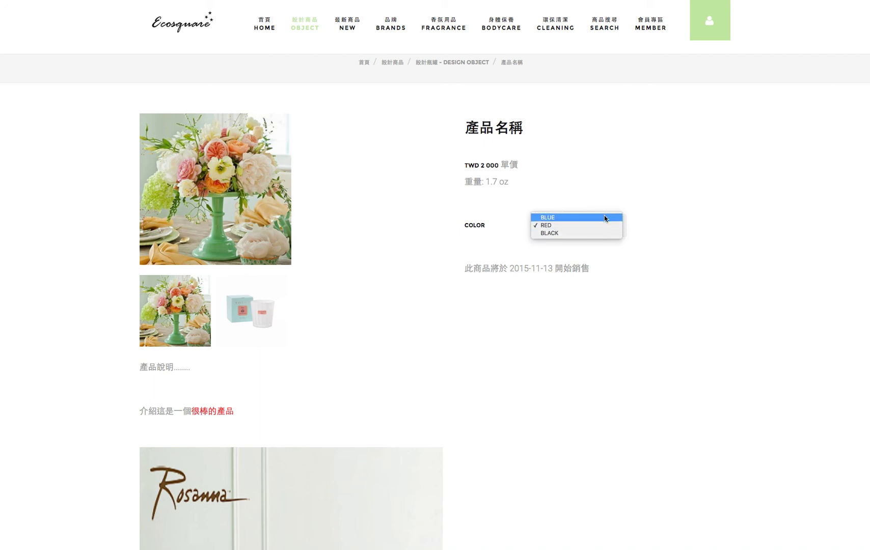
click(631, 281)
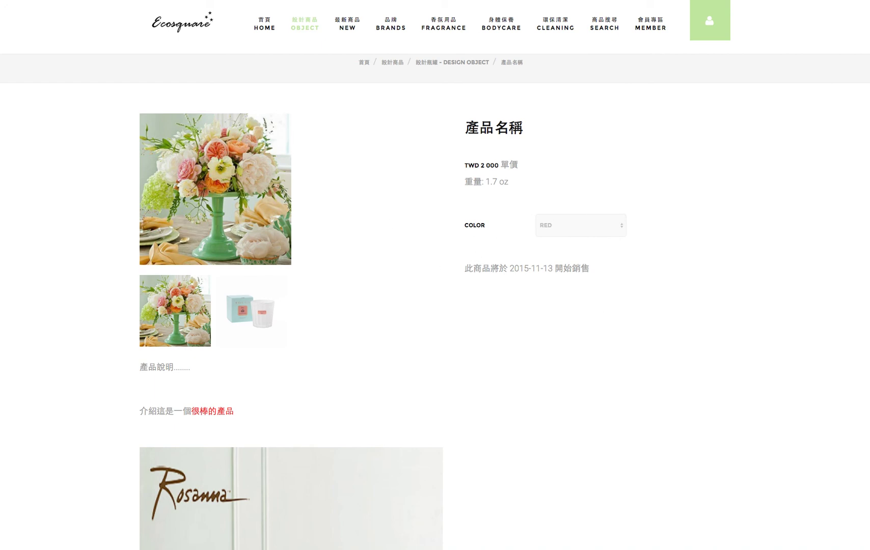
Return to the product's admin form and show its list of color variants.
key(ctrl+Tab)
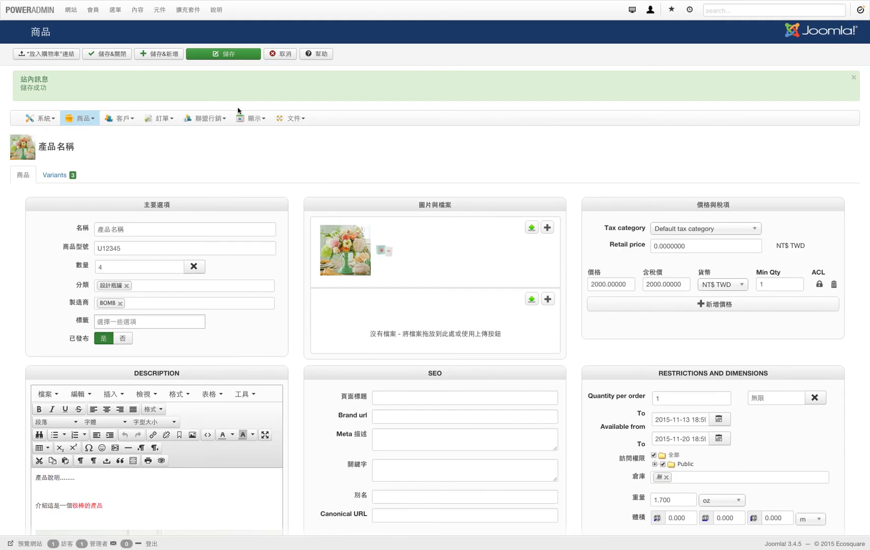
click(61, 177)
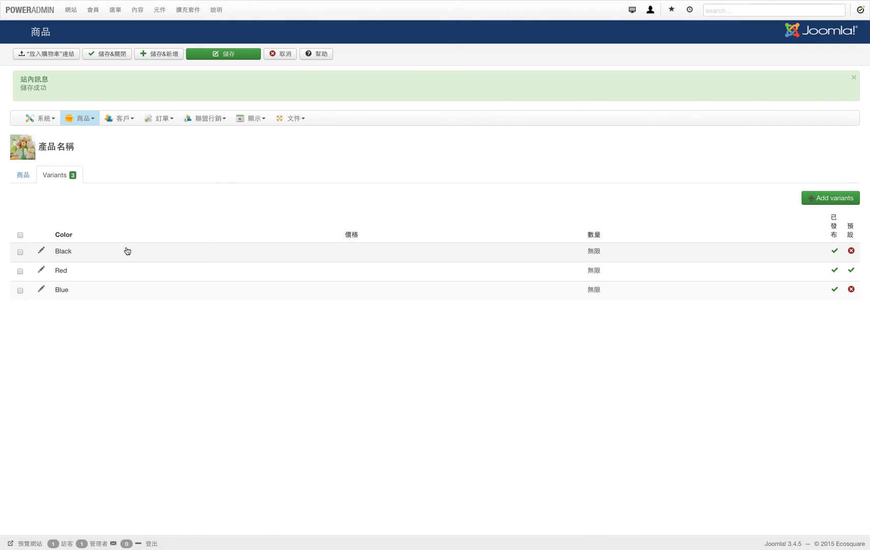